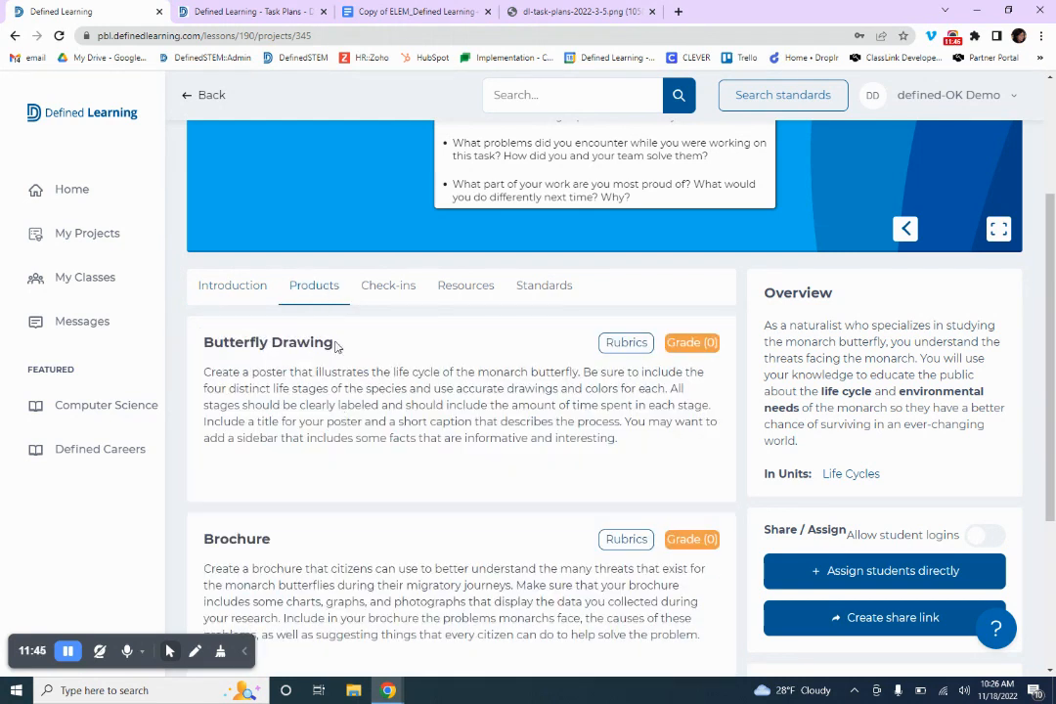
# - Review the rubric for the Butterfly Drawing product, including the Scientific Illustration and Life Cycles and Traits criteria
pyautogui.scroll(-3, 386, 432)
pyautogui.scroll(2, 396, 444)
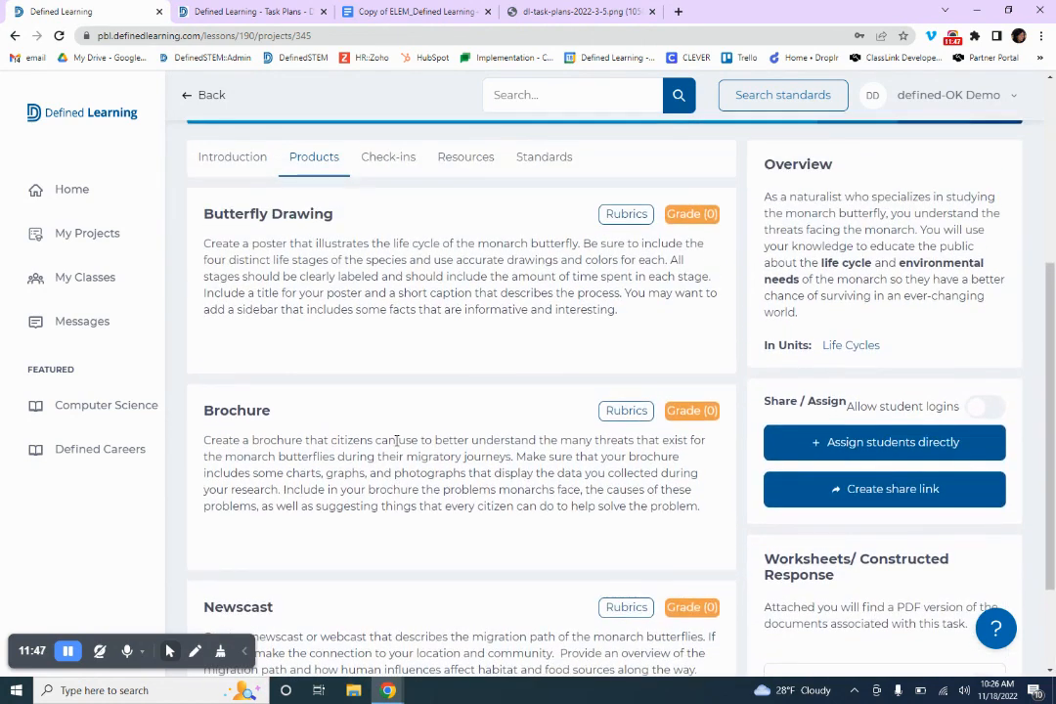
pyautogui.click(628, 214)
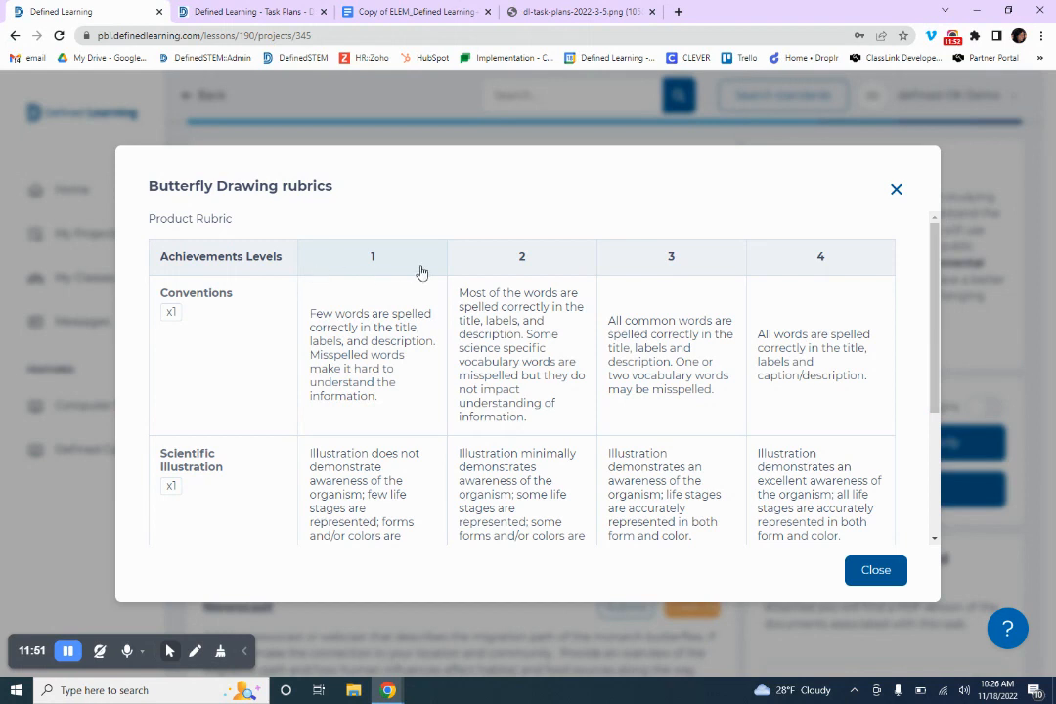
pyautogui.scroll(-3, 854, 278)
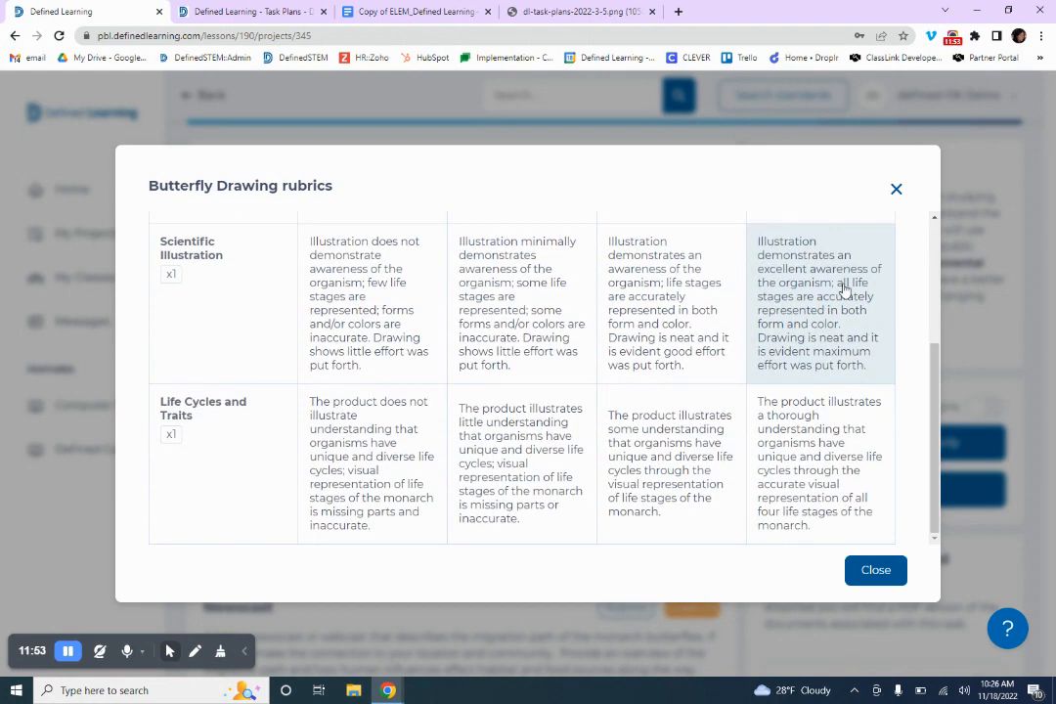
pyautogui.click(894, 191)
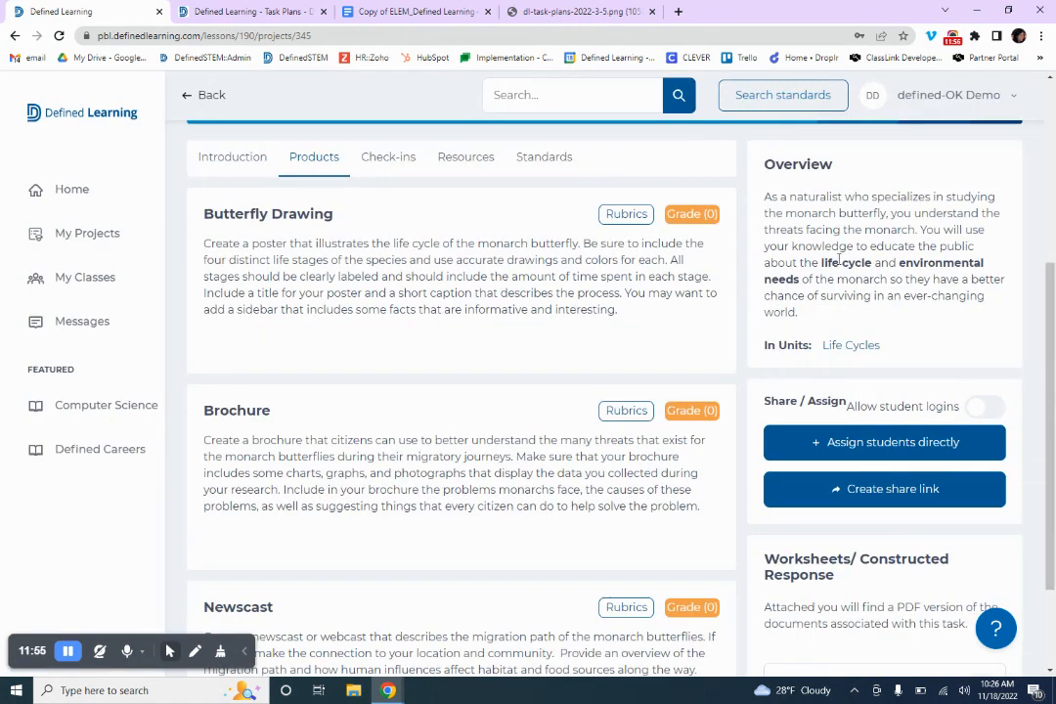
# - Examine the project's check-in questions and its teaching resources, including teacher notes, research links, suggested materials and books
pyautogui.click(408, 165)
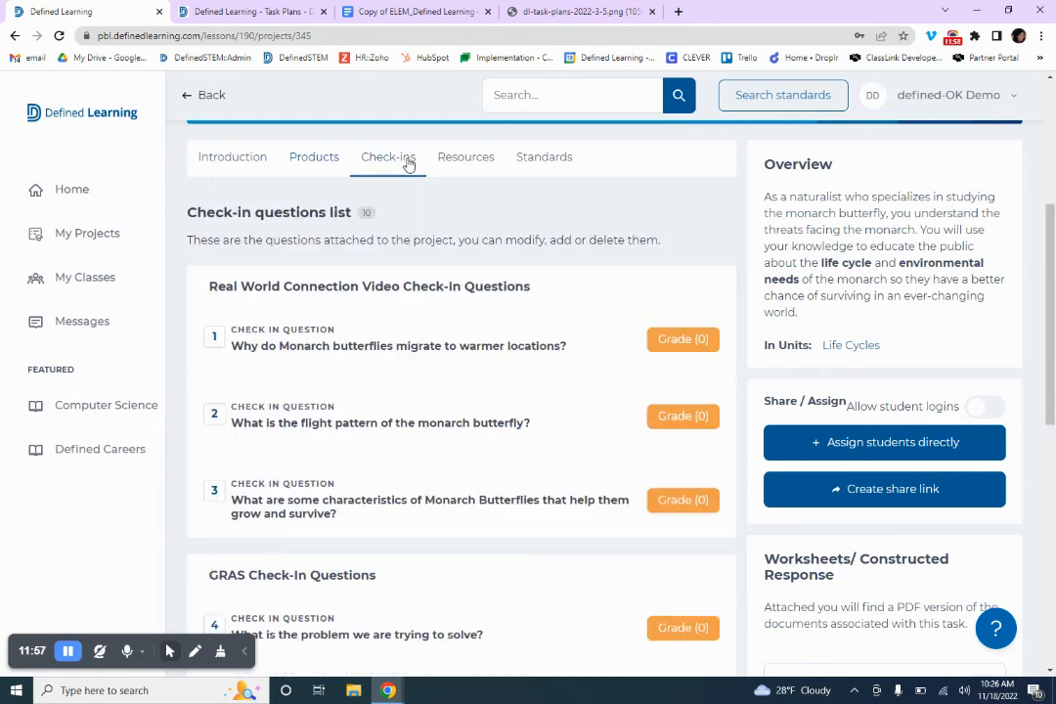
pyautogui.click(480, 167)
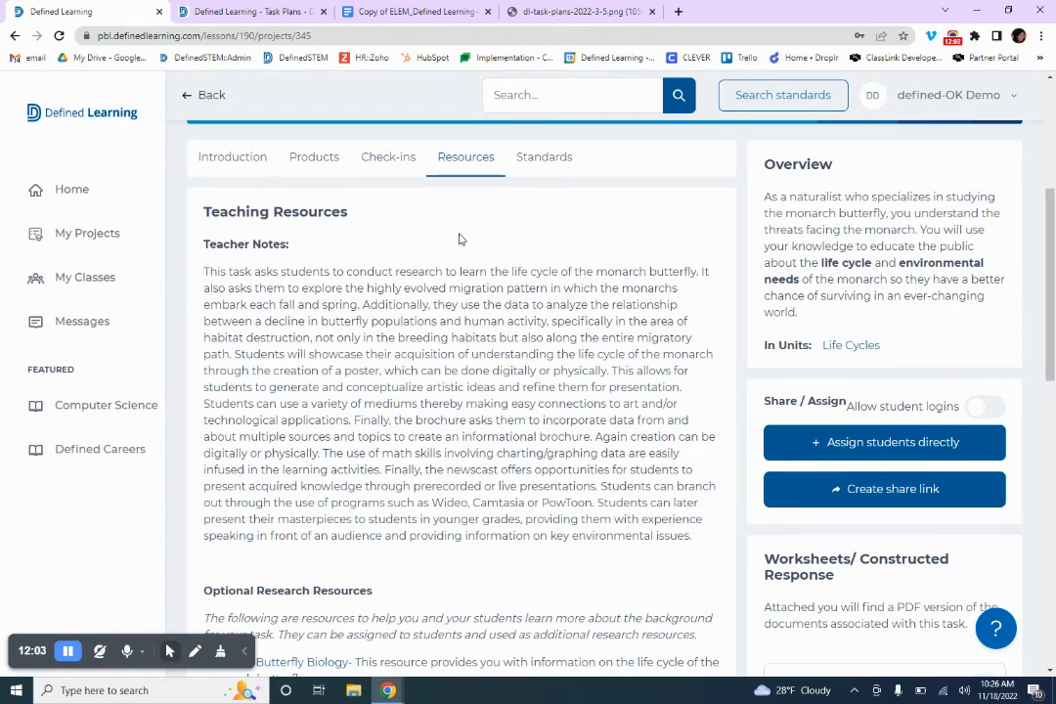
pyautogui.scroll(-3, 491, 368)
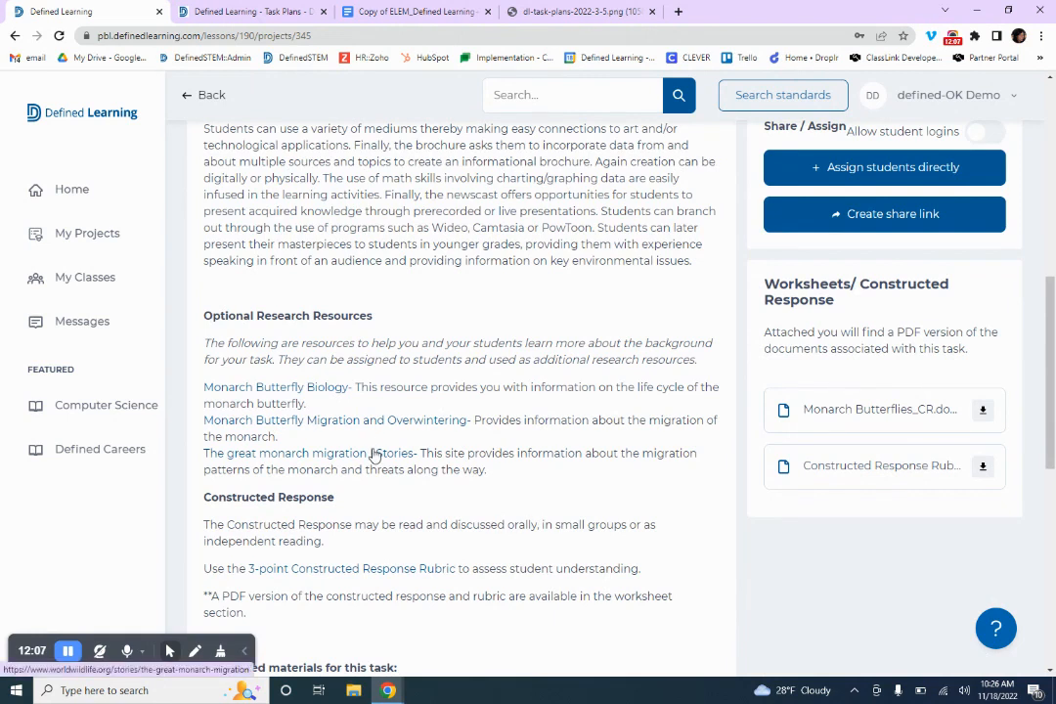
pyautogui.scroll(-2, 374, 455)
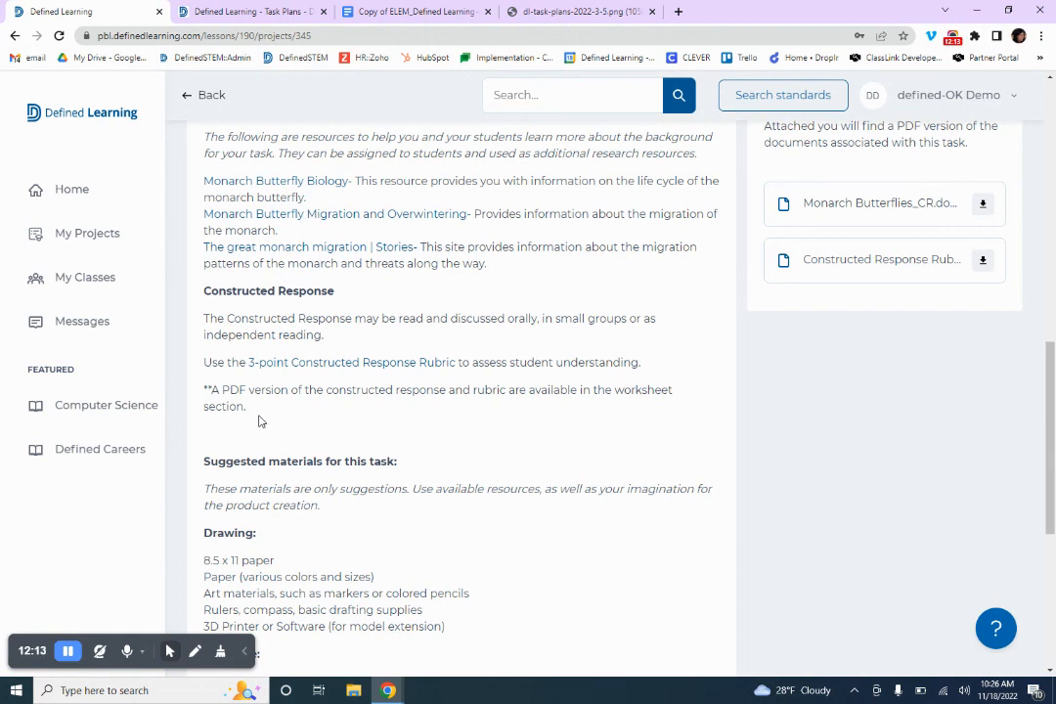
pyautogui.scroll(-2, 332, 421)
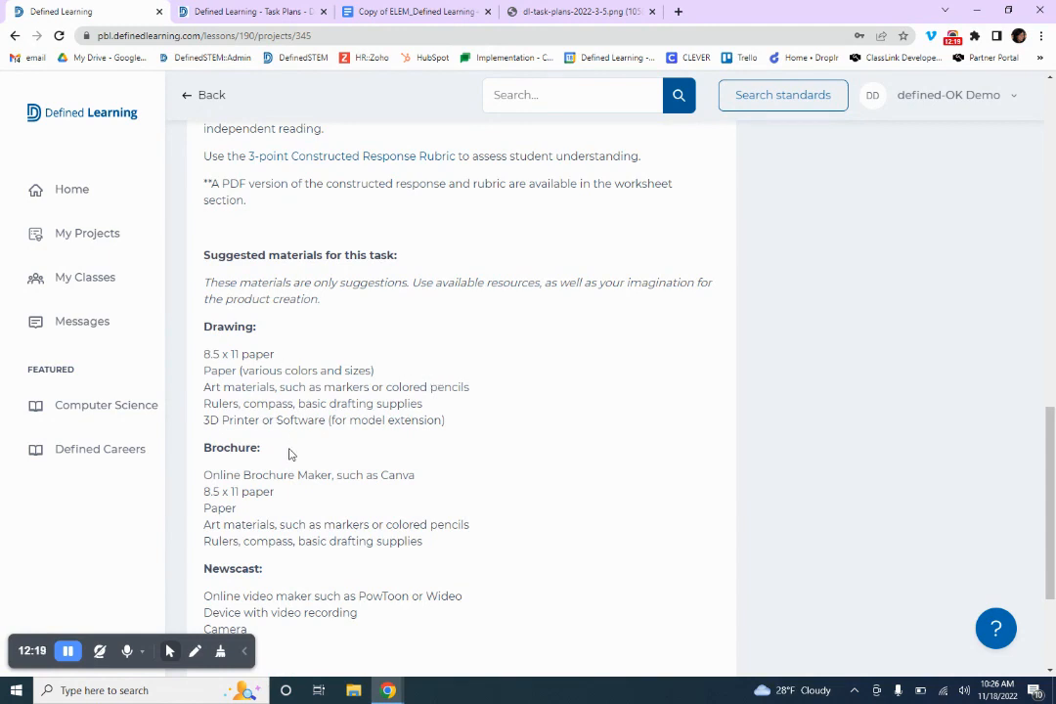
pyautogui.scroll(-2, 291, 454)
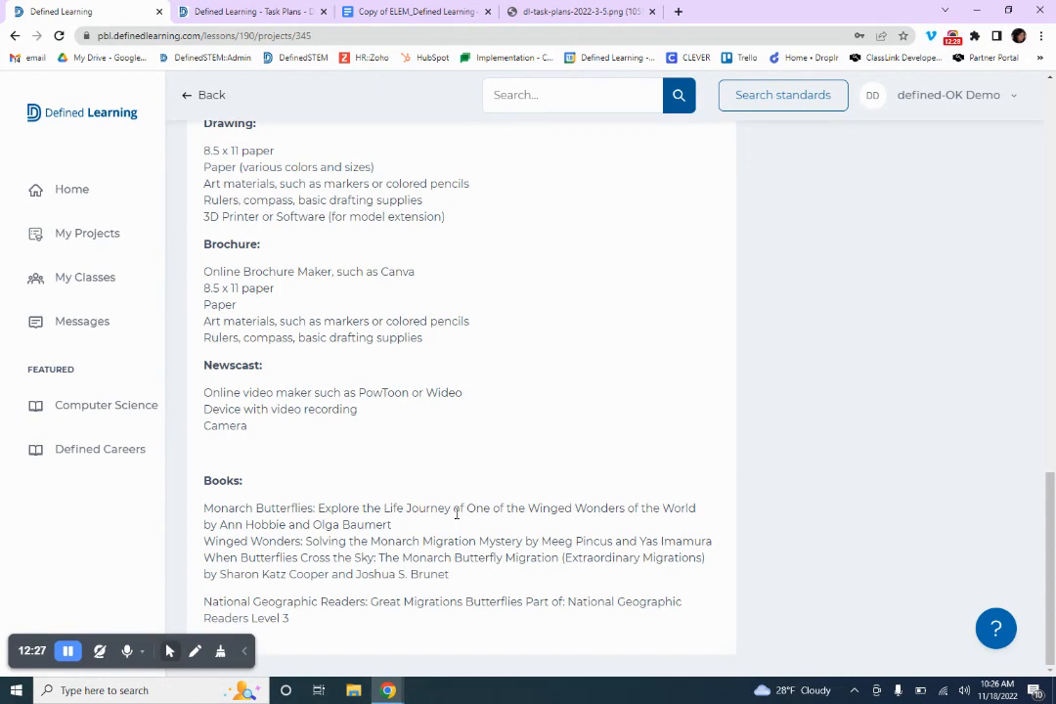
pyautogui.scroll(15, 455, 512)
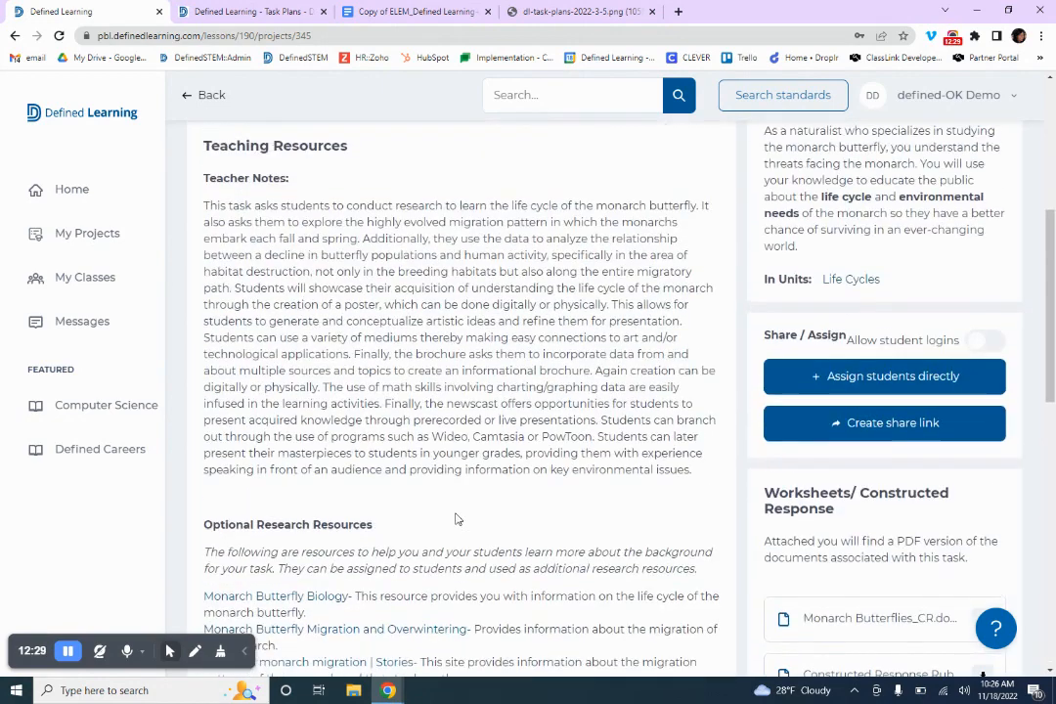
pyautogui.scroll(2, 455, 512)
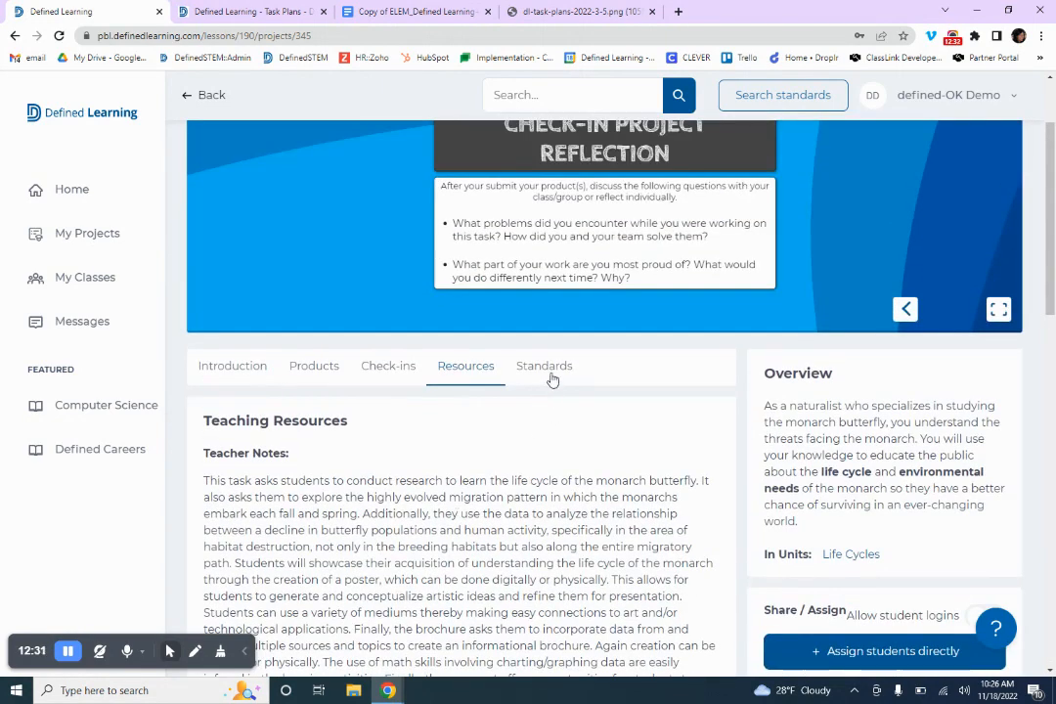
# - View the project's matching Oklahoma standards for grade 3 and grade 5 Science
pyautogui.click(553, 369)
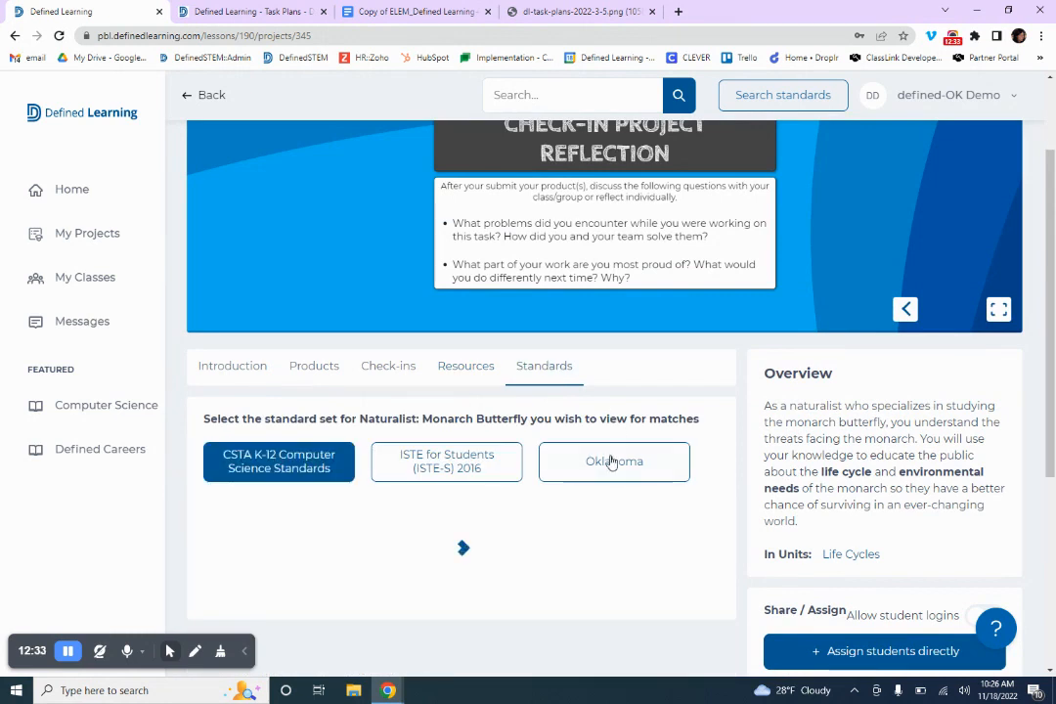
pyautogui.click(610, 468)
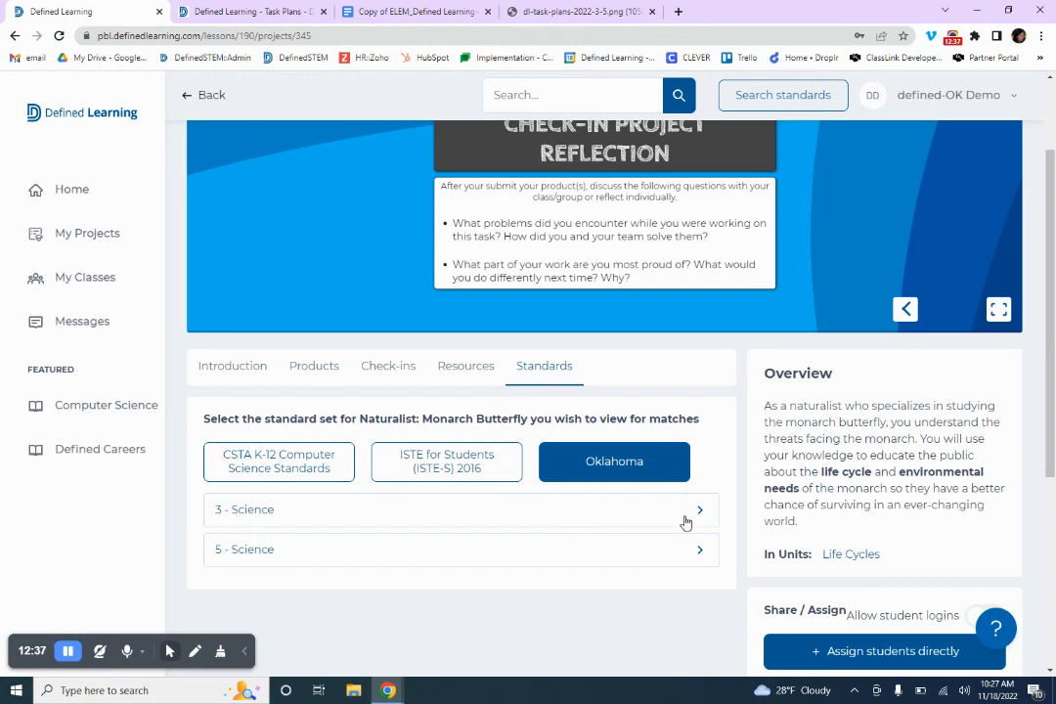
pyautogui.click(700, 514)
pyautogui.scroll(-3, 661, 498)
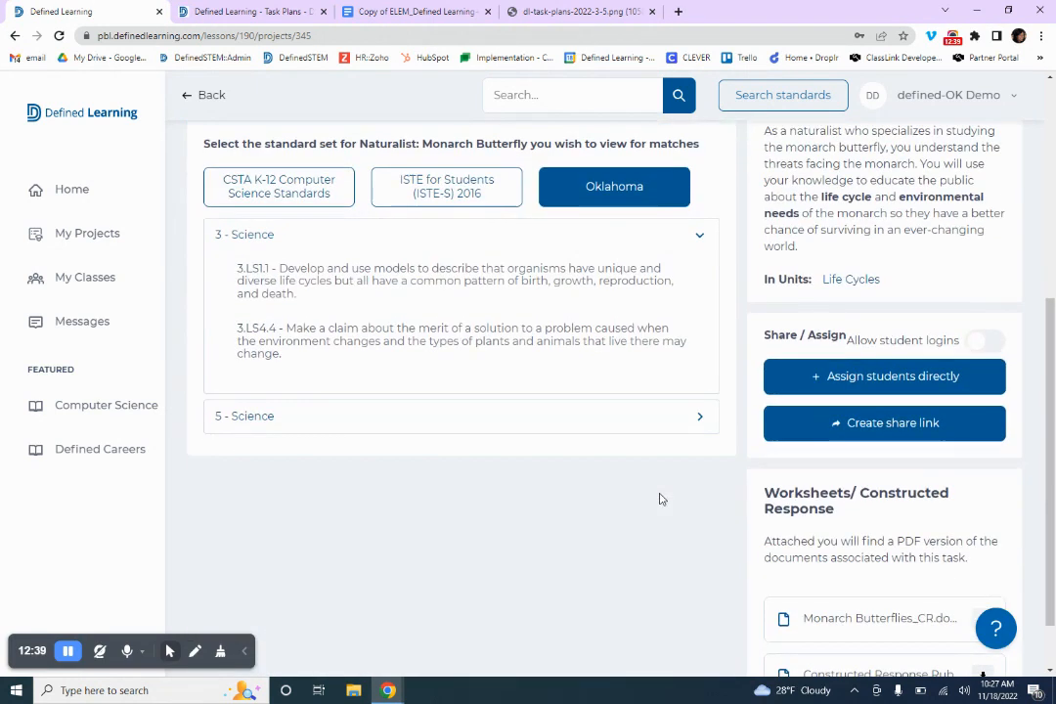
pyautogui.click(700, 420)
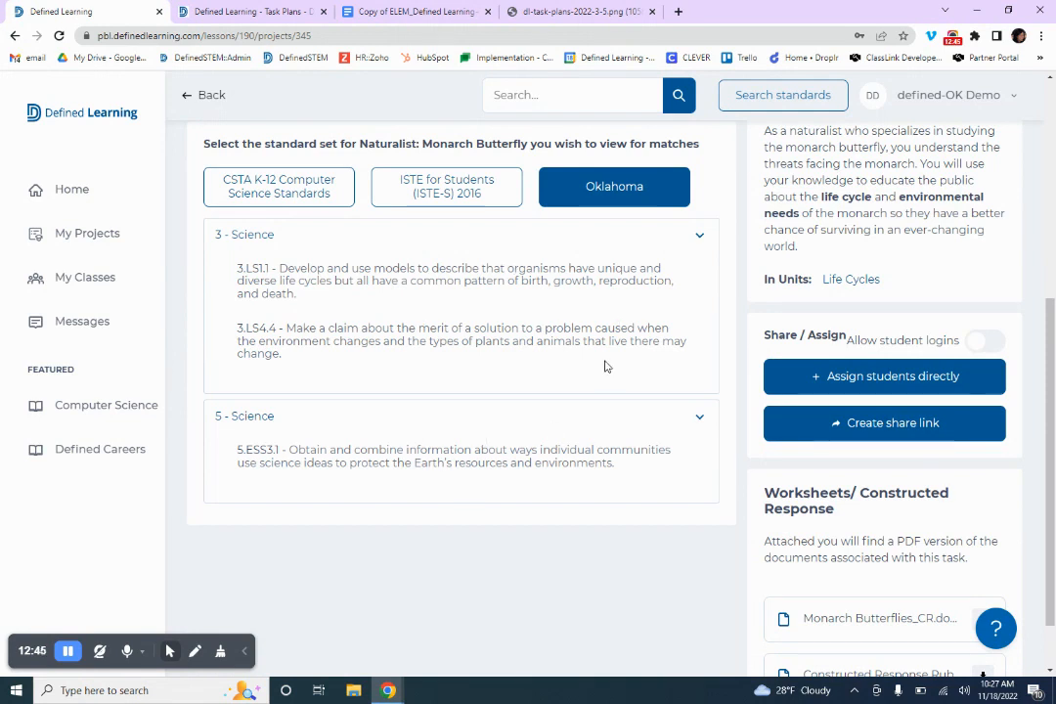
# - Create a customizable duplicate of the project named "Naturalist: Monarch Butterfly Copy OK"
pyautogui.scroll(5, 604, 366)
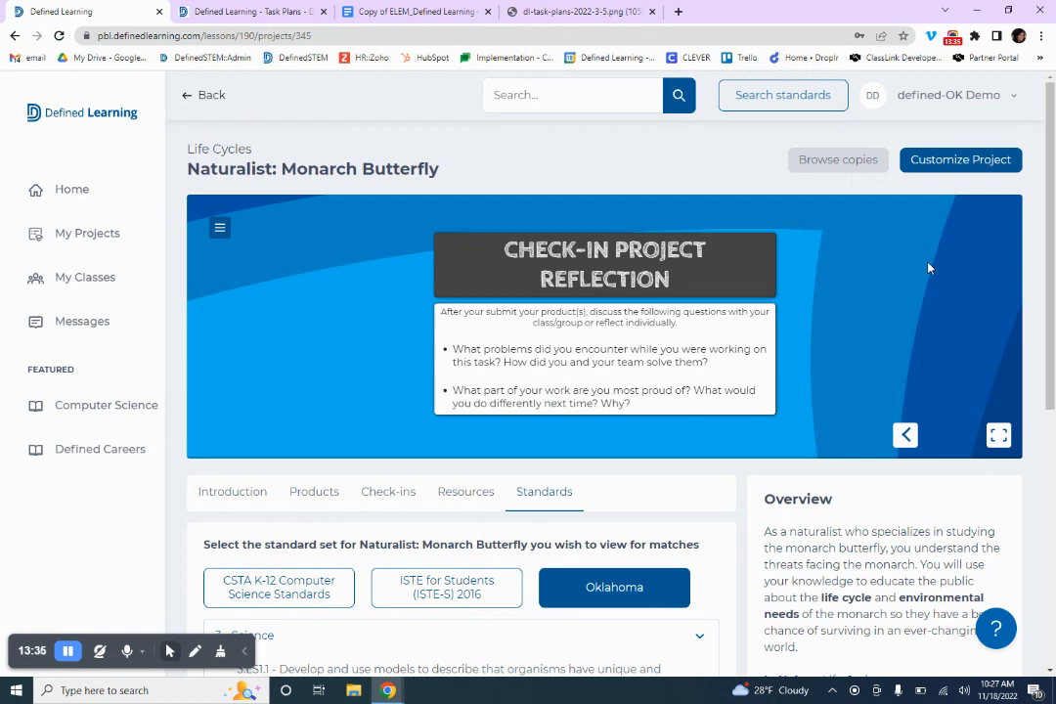
pyautogui.click(963, 160)
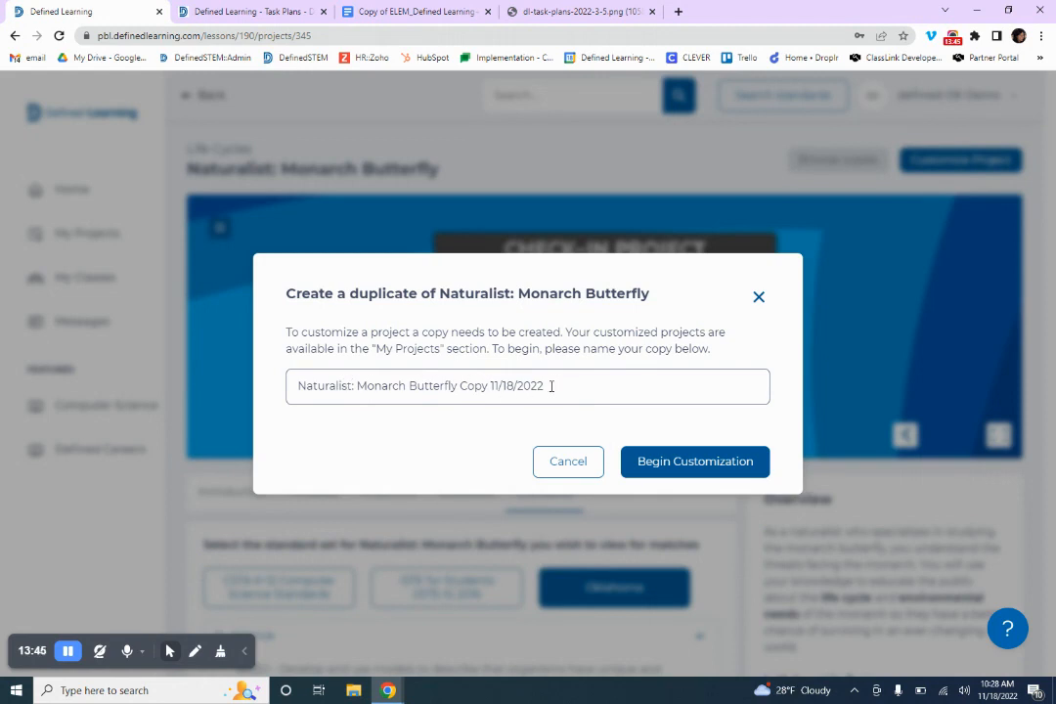
pyautogui.press('BackSpace')
pyautogui.press('BackSpace')
pyautogui.press('BackSpace')
pyautogui.press('BackSpace')
pyautogui.press('BackSpace')
pyautogui.press('BackSpace')
pyautogui.press('BackSpace')
pyautogui.press('BackSpace')
pyautogui.press('BackSpace')
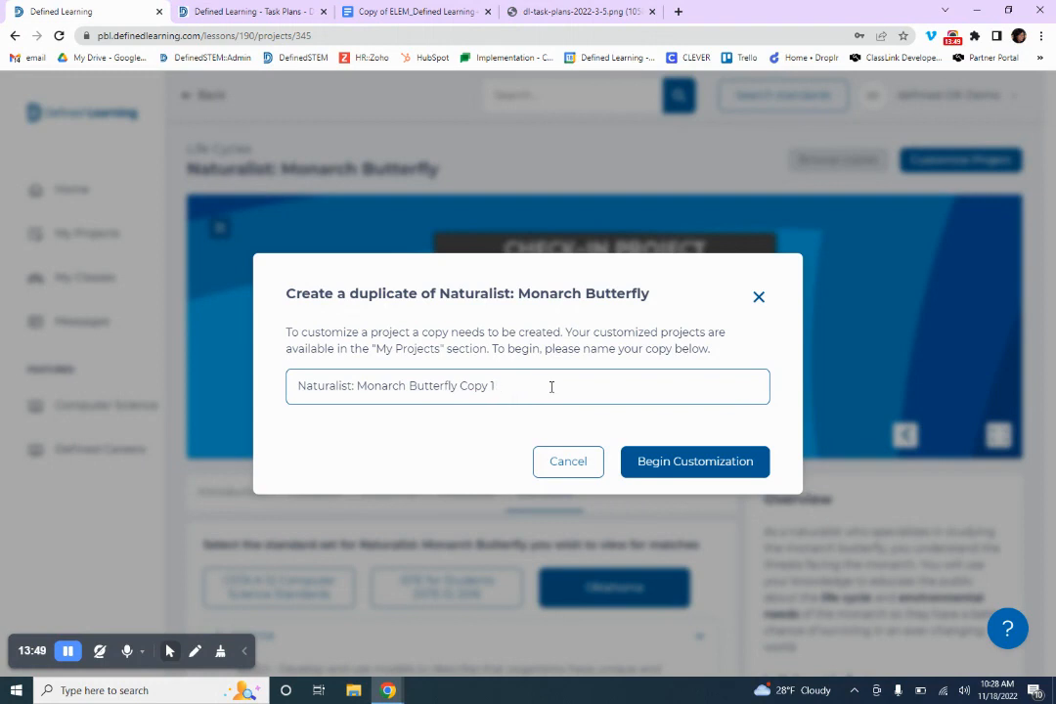
pyautogui.press('BackSpace')
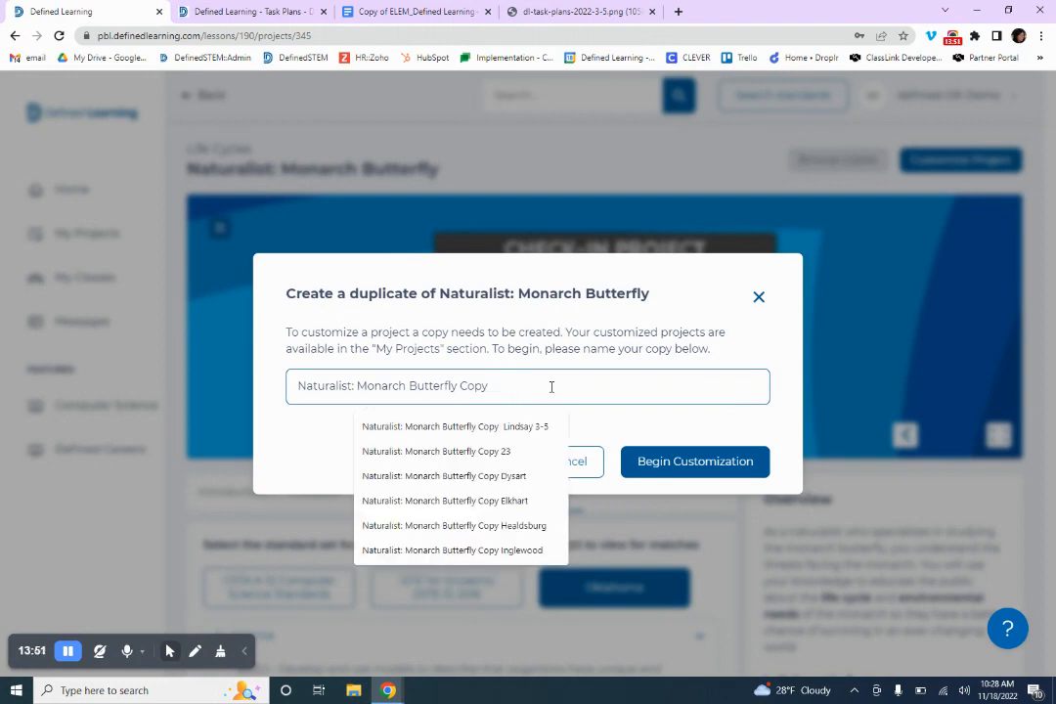
pyautogui.write('OK')
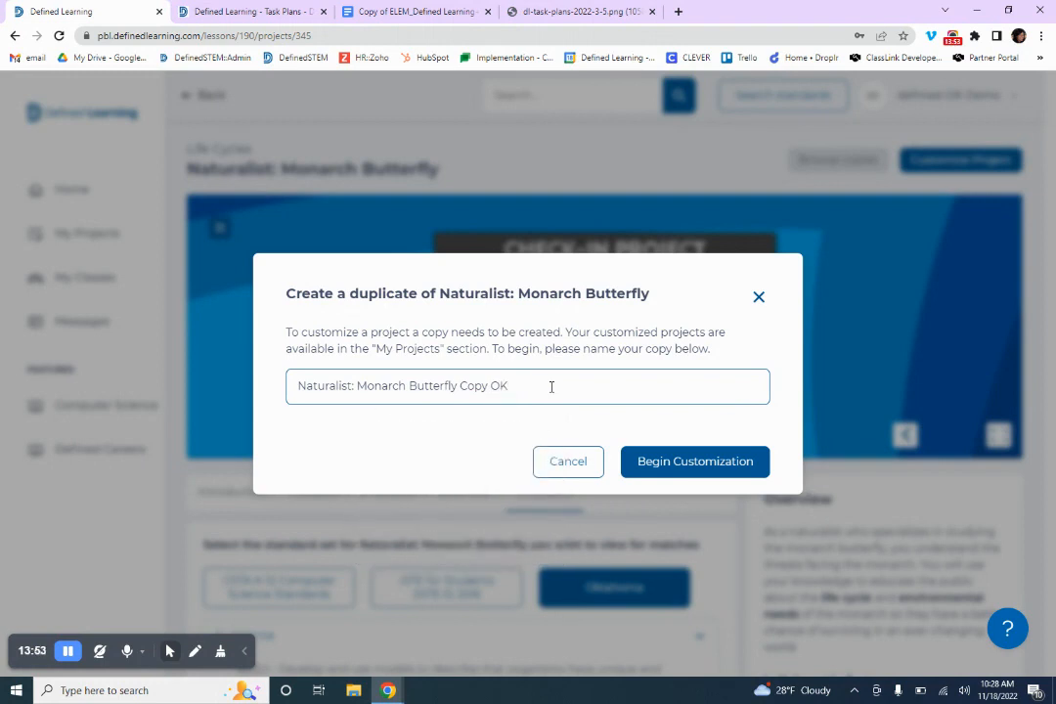
pyautogui.click(725, 465)
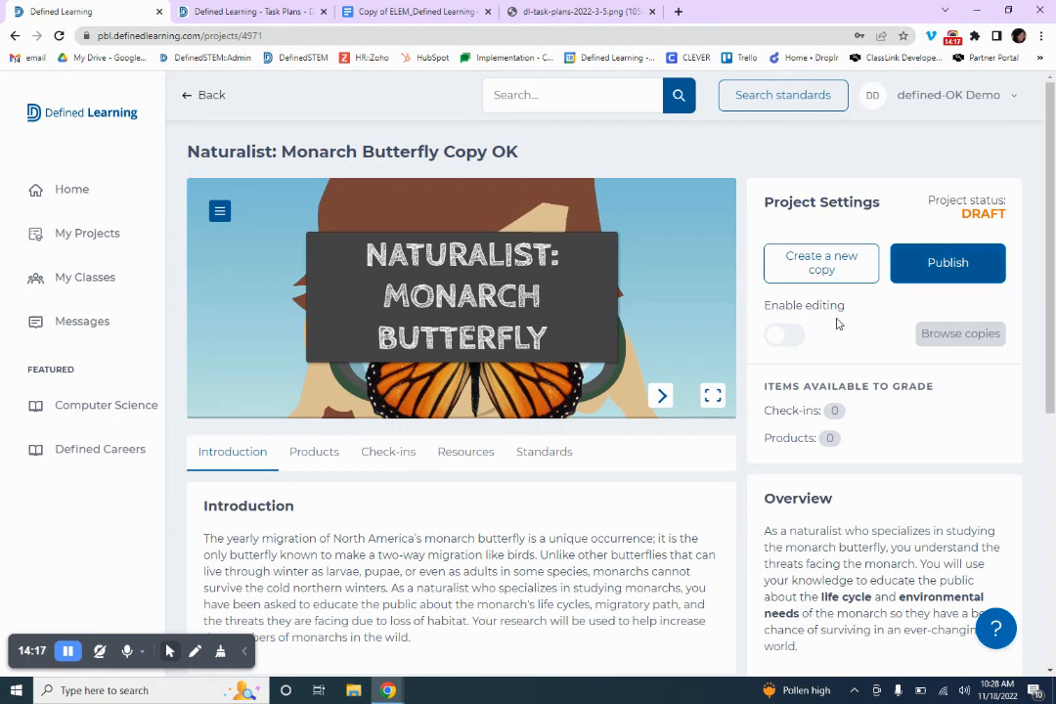
# - Enable editing on the project copy and examine the editing options for the Introduction text and the check-in questions
pyautogui.click(779, 336)
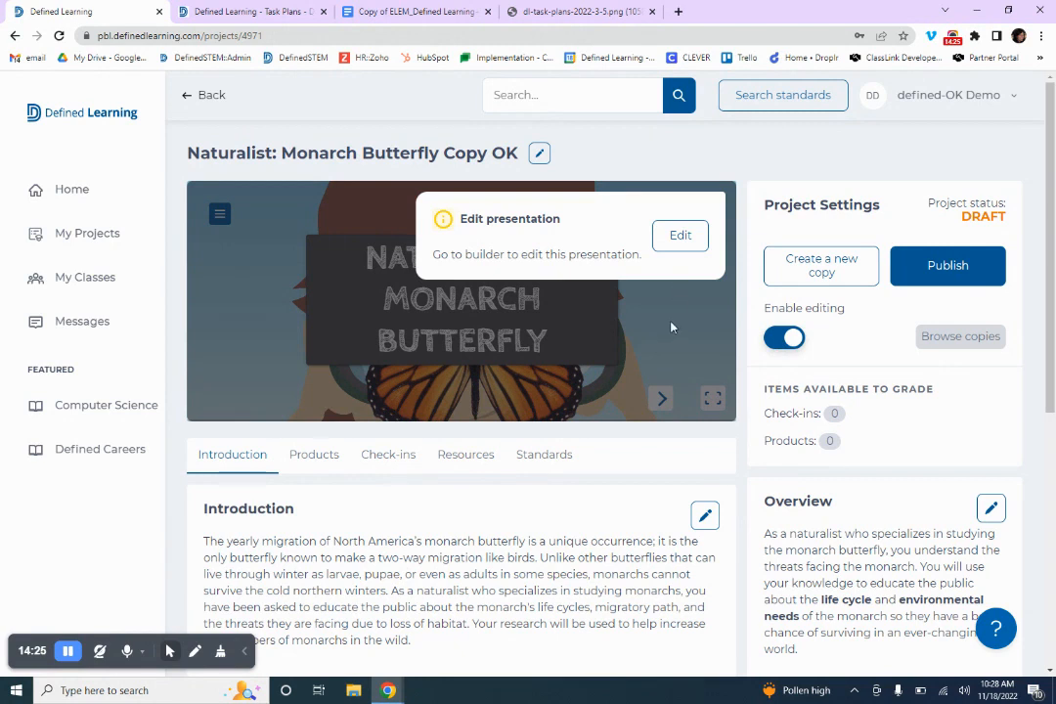
pyautogui.scroll(-3, 671, 328)
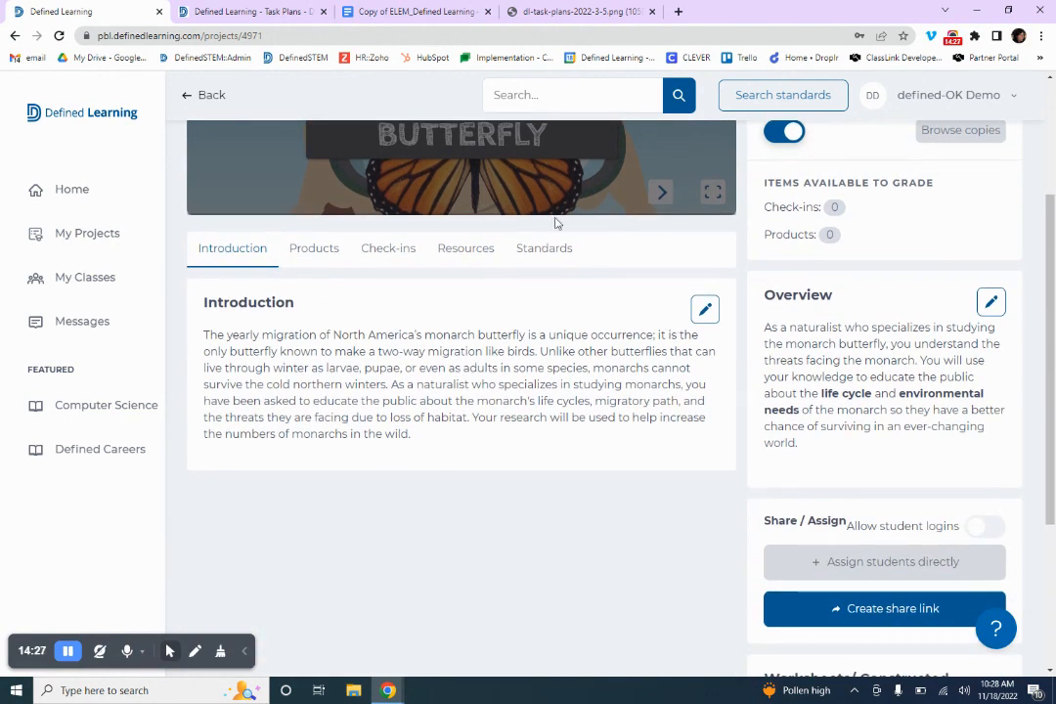
pyautogui.click(706, 311)
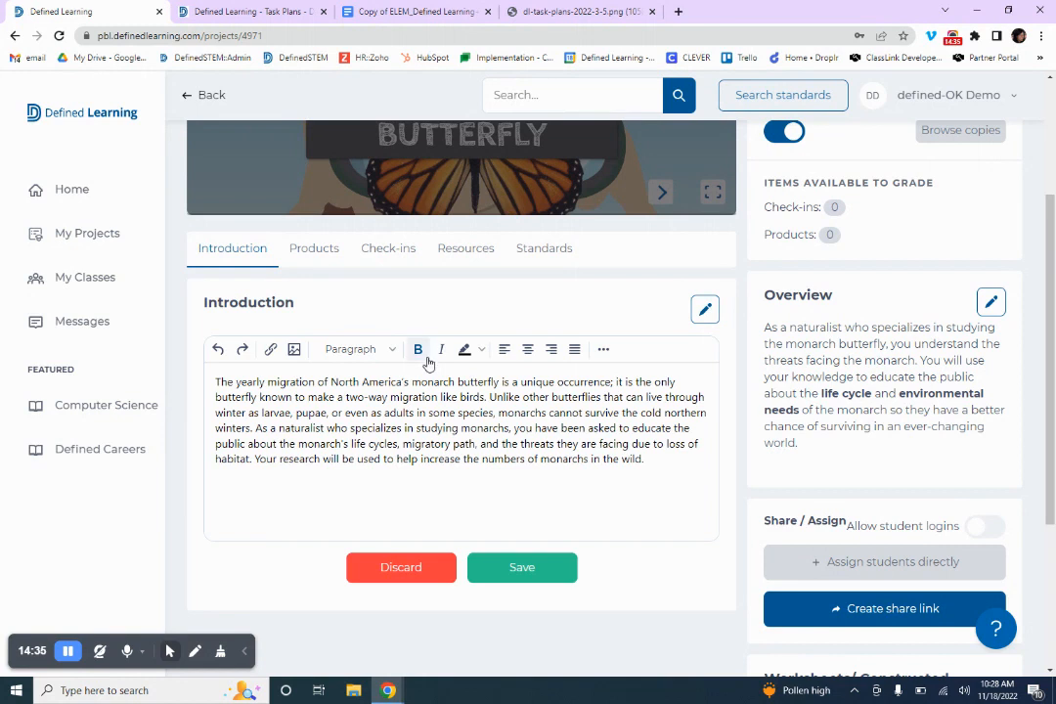
pyautogui.click(605, 354)
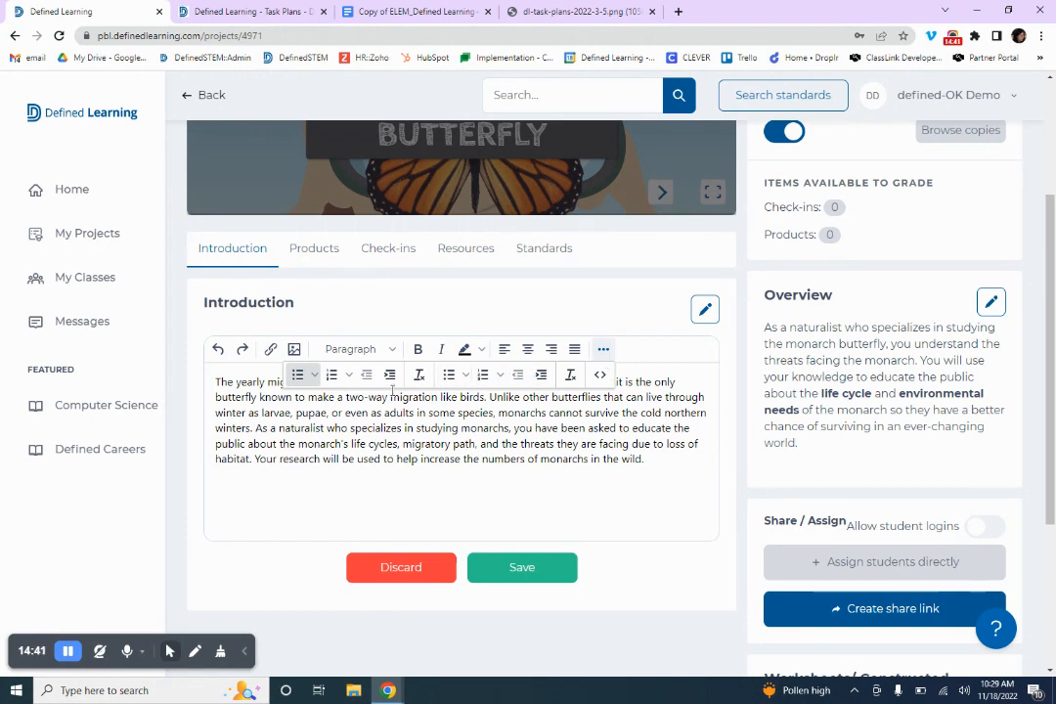
pyautogui.click(704, 309)
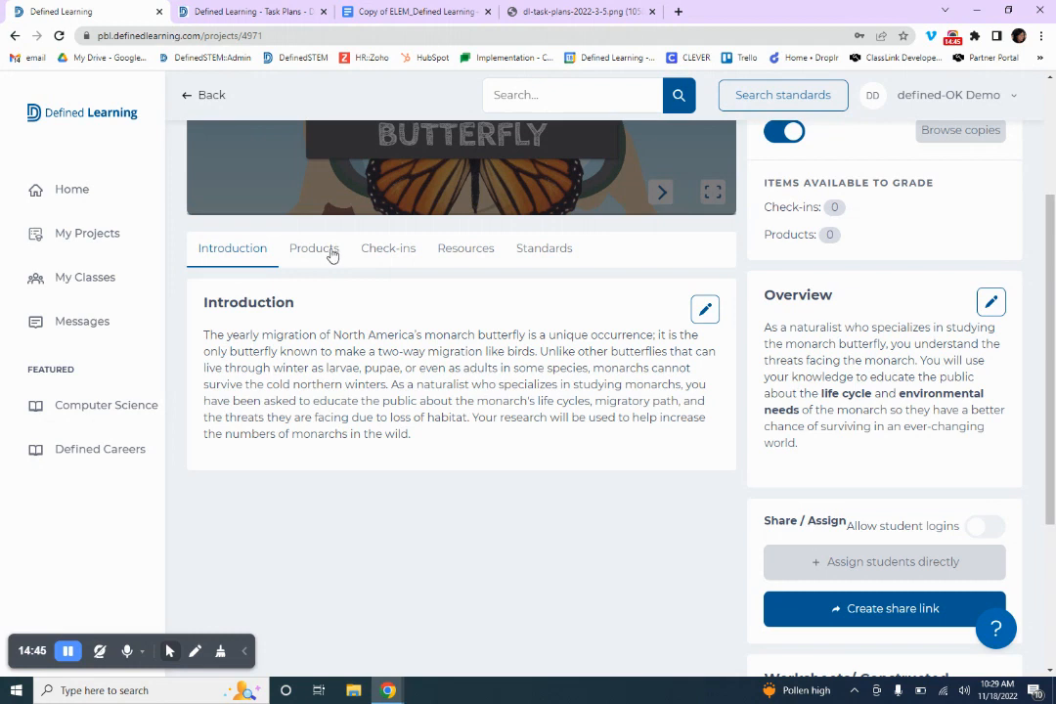
pyautogui.click(372, 248)
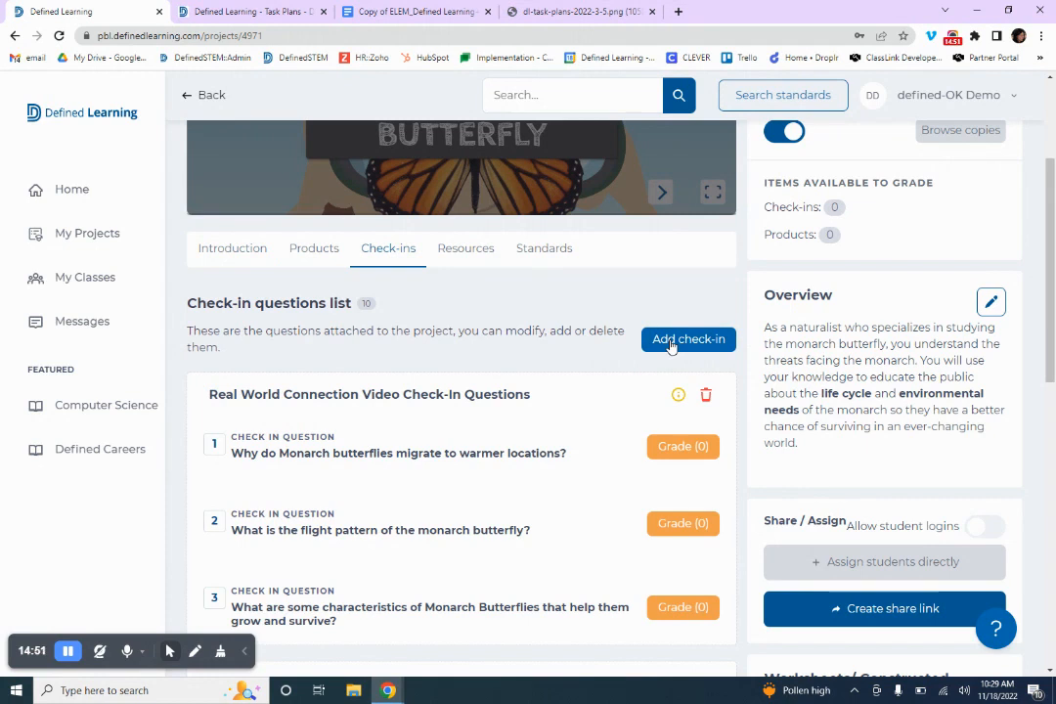
# - Open the presentation for editing and move the Check-In Real-World Connection slide ahead of the Real World Connection video slide
pyautogui.scroll(3, 674, 345)
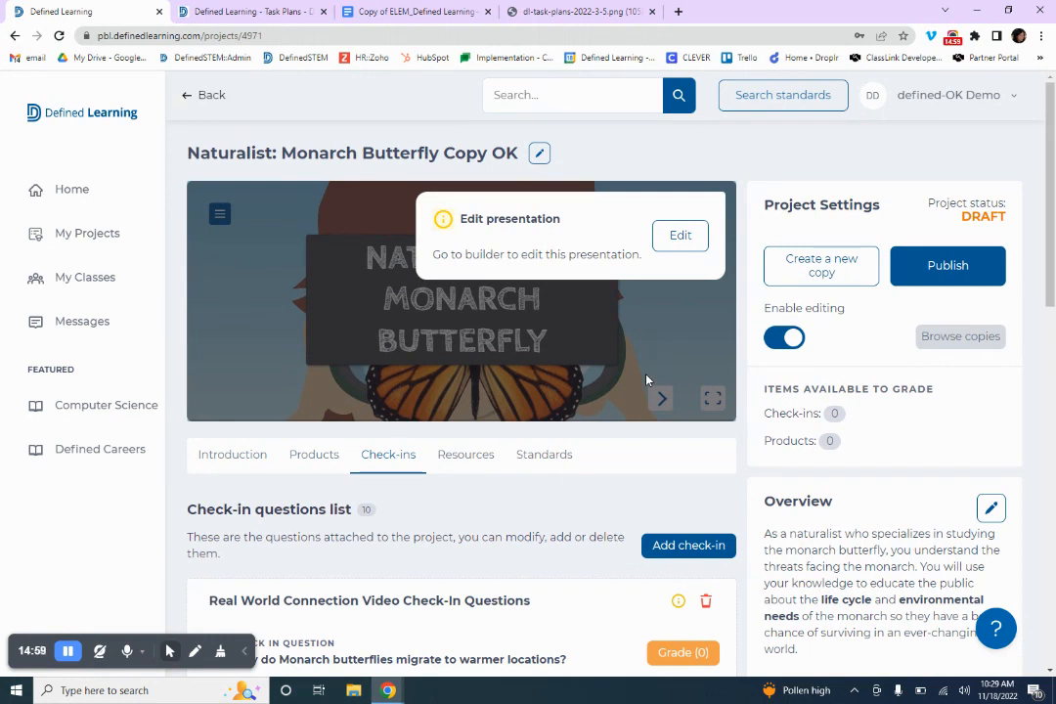
pyautogui.click(682, 239)
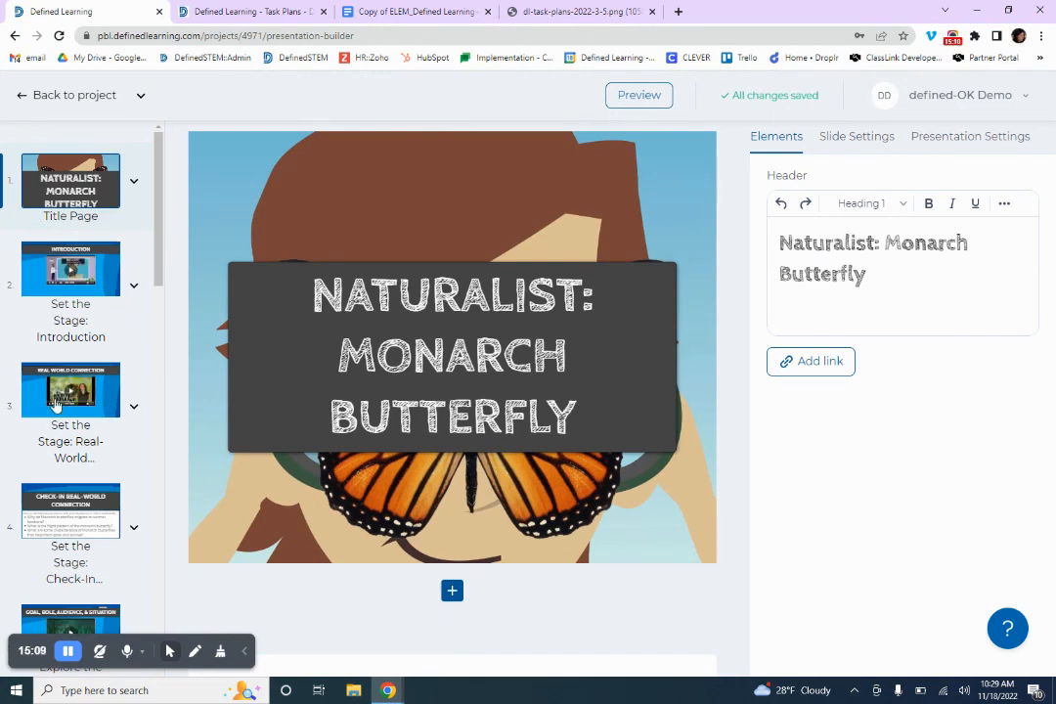
pyautogui.scroll(-3, 49, 332)
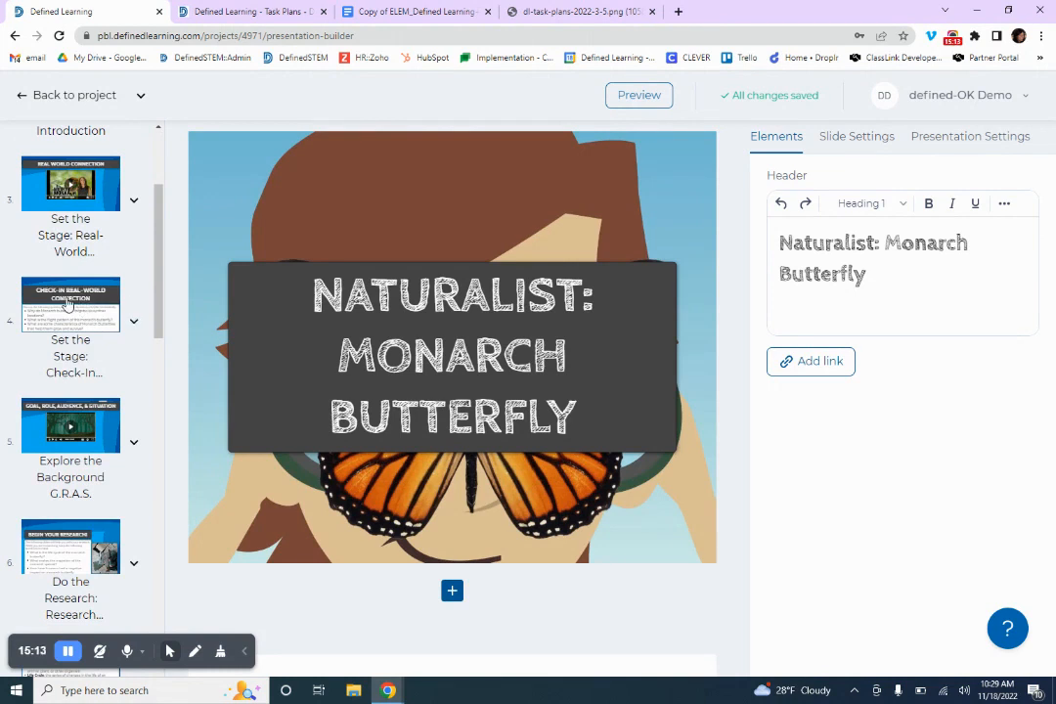
pyautogui.scroll(2, 69, 447)
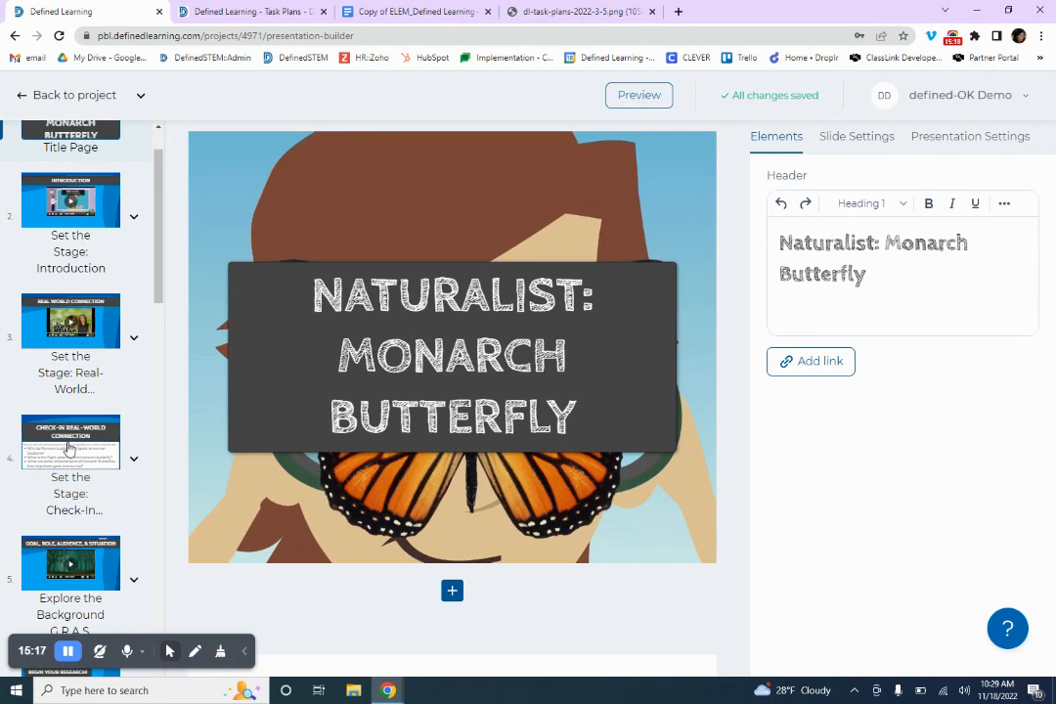
pyautogui.moveTo(68, 447); pyautogui.dragTo(81, 277)
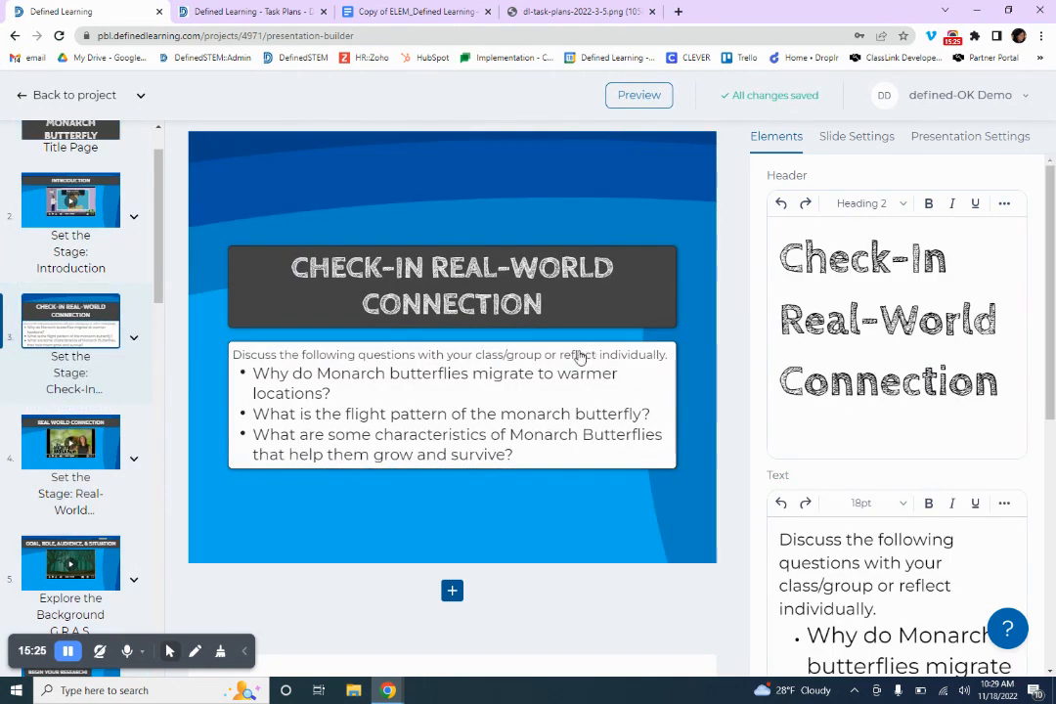
# - Replace the first question bullet on the Check-In Real-World Connection slide with "TEST"
pyautogui.scroll(-3, 996, 358)
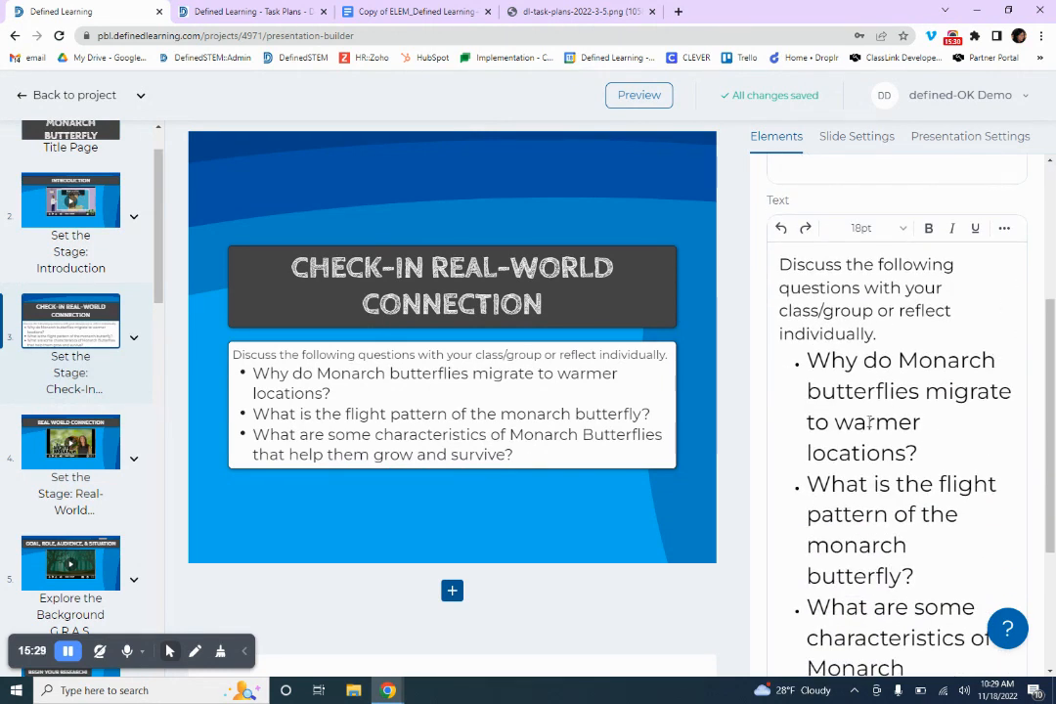
pyautogui.moveTo(919, 453); pyautogui.dragTo(818, 360)
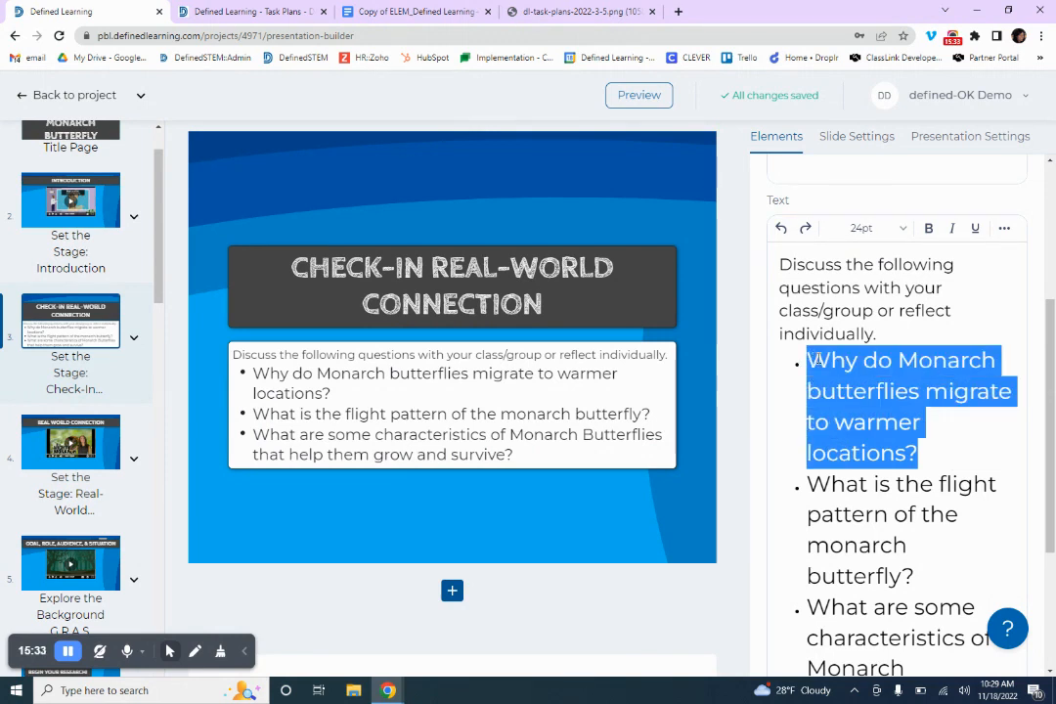
pyautogui.press('BackSpace')
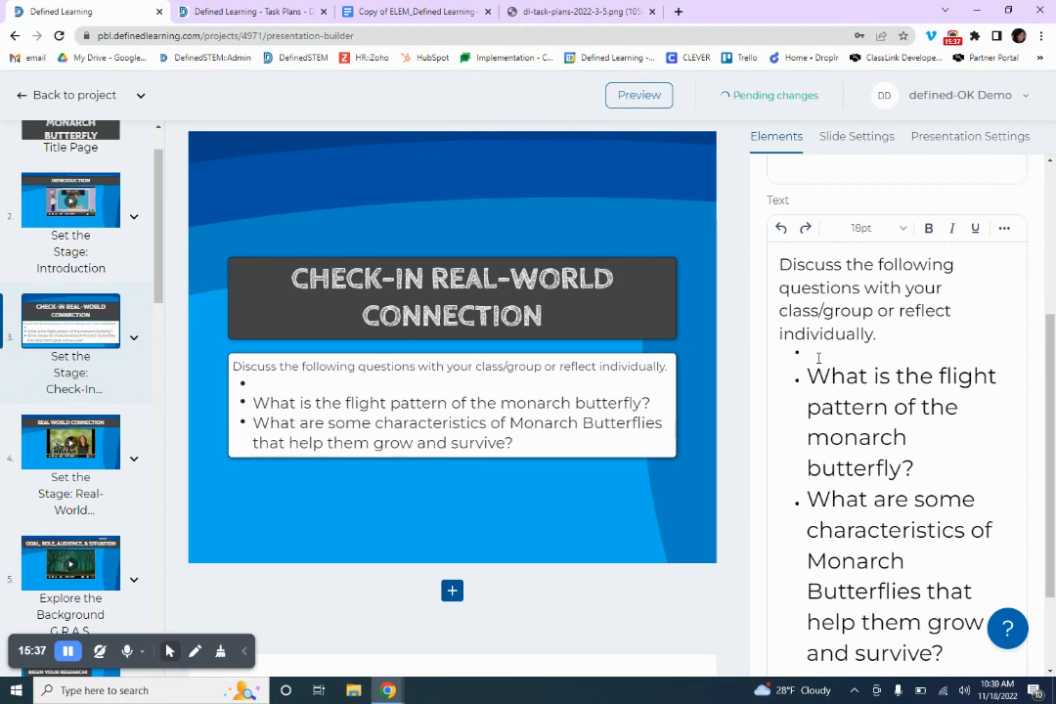
pyautogui.write('TES')
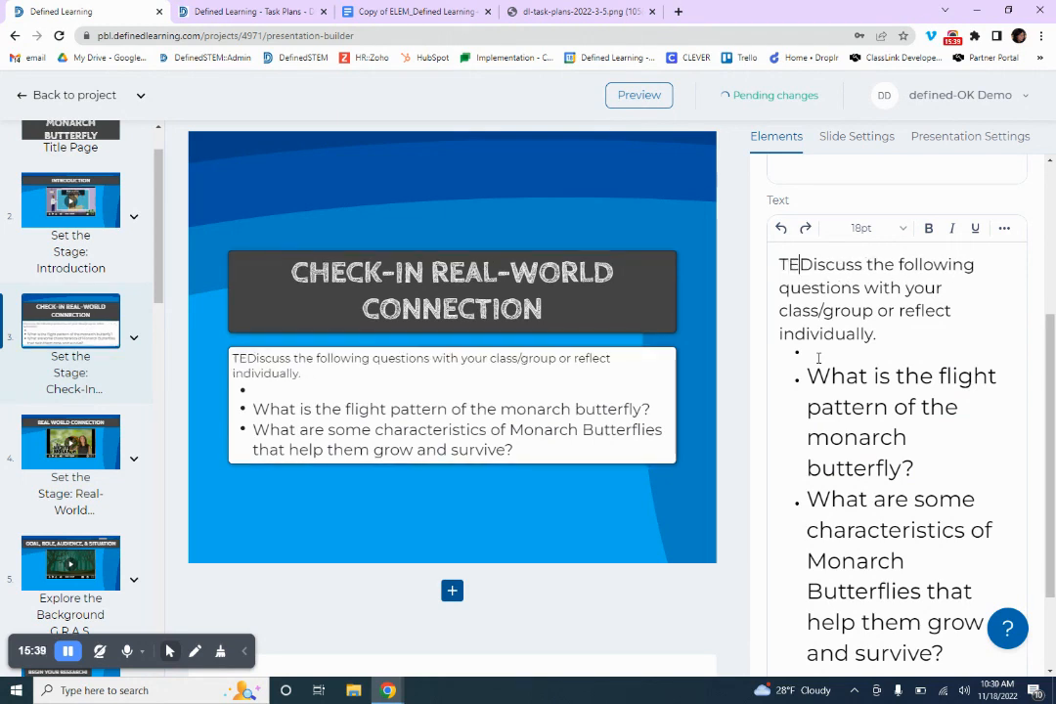
pyautogui.press('BackSpace')
pyautogui.press('BackSpace')
pyautogui.press('BackSpace')
pyautogui.click(816, 354)
pyautogui.write('TEST')
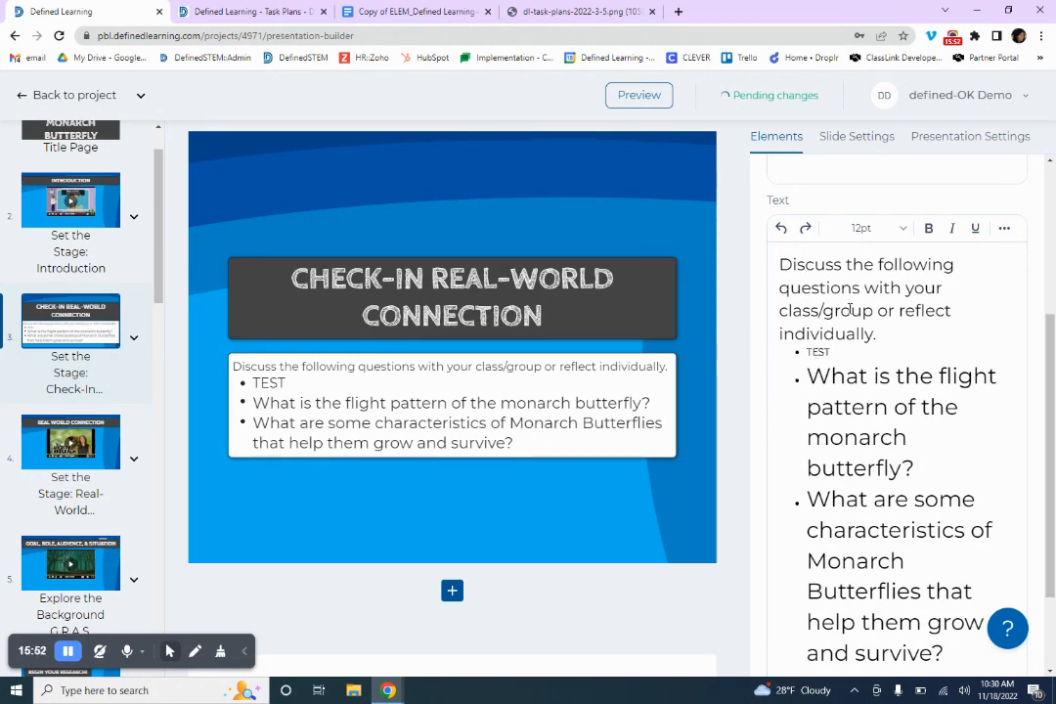
# - Examine the additional formatting options for the slide's text and the link insertion settings without adding a link
pyautogui.click(1010, 231)
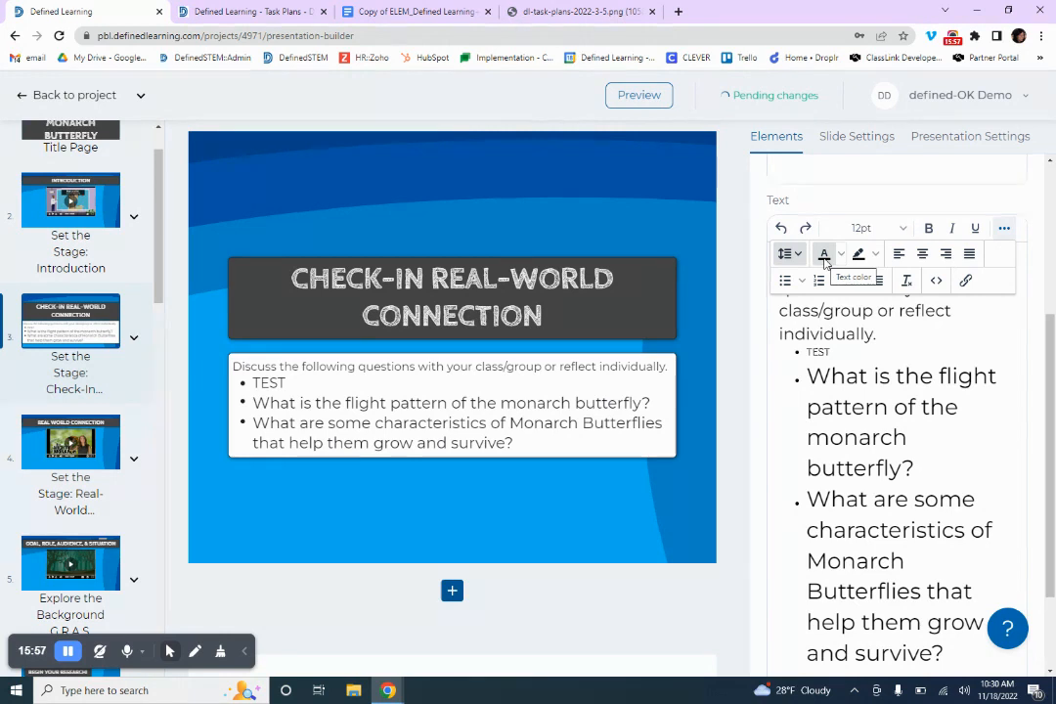
pyautogui.click(967, 282)
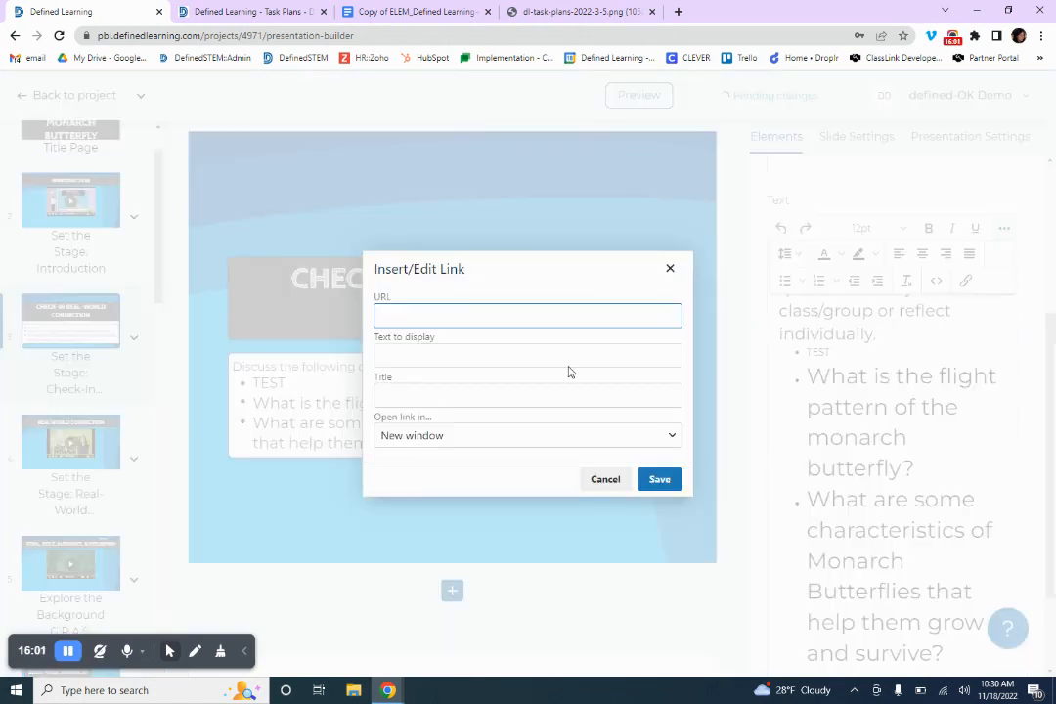
pyautogui.click(675, 271)
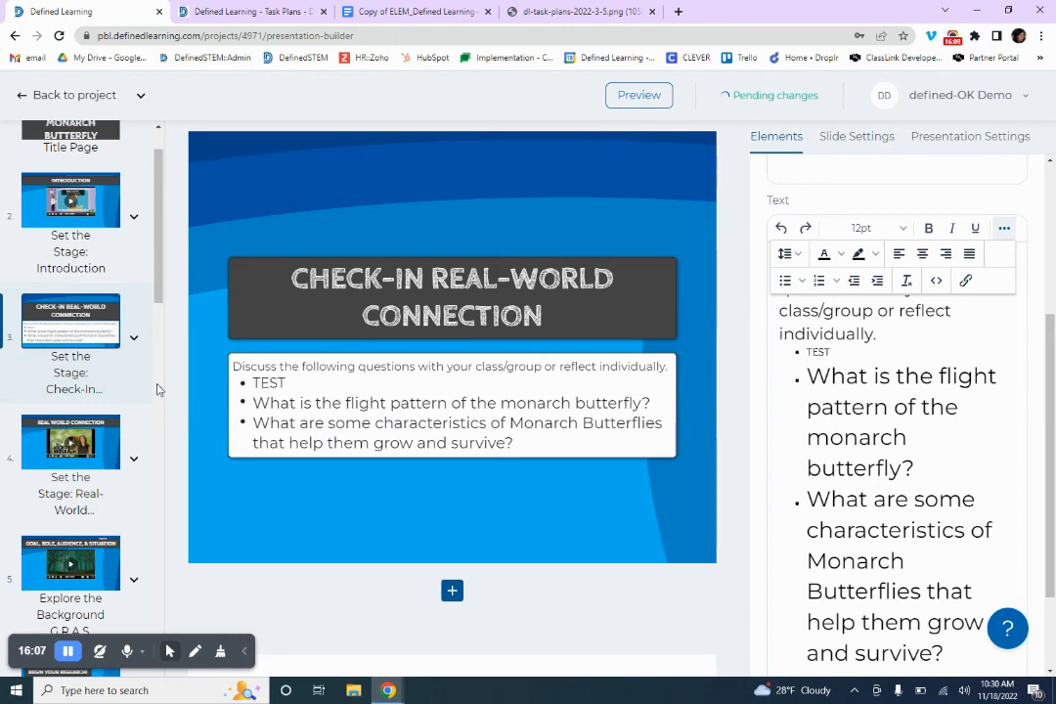
# - Remove the Check-In Real-World Connection slide and add a Video Block slide at the end of the presentation
pyautogui.click(134, 341)
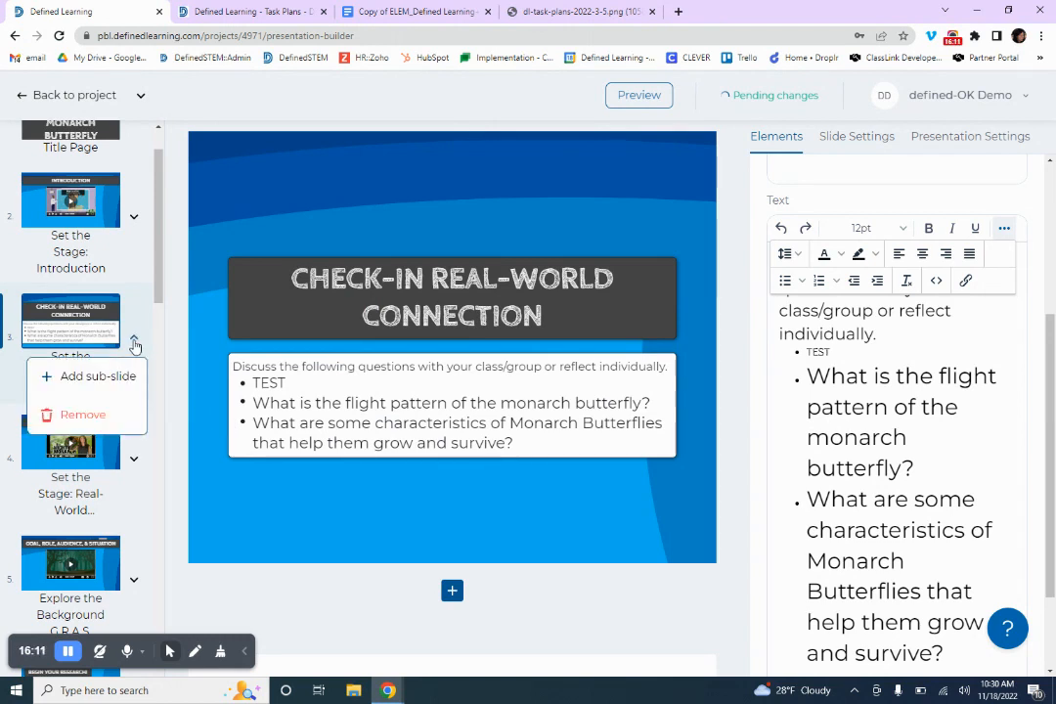
pyautogui.click(76, 423)
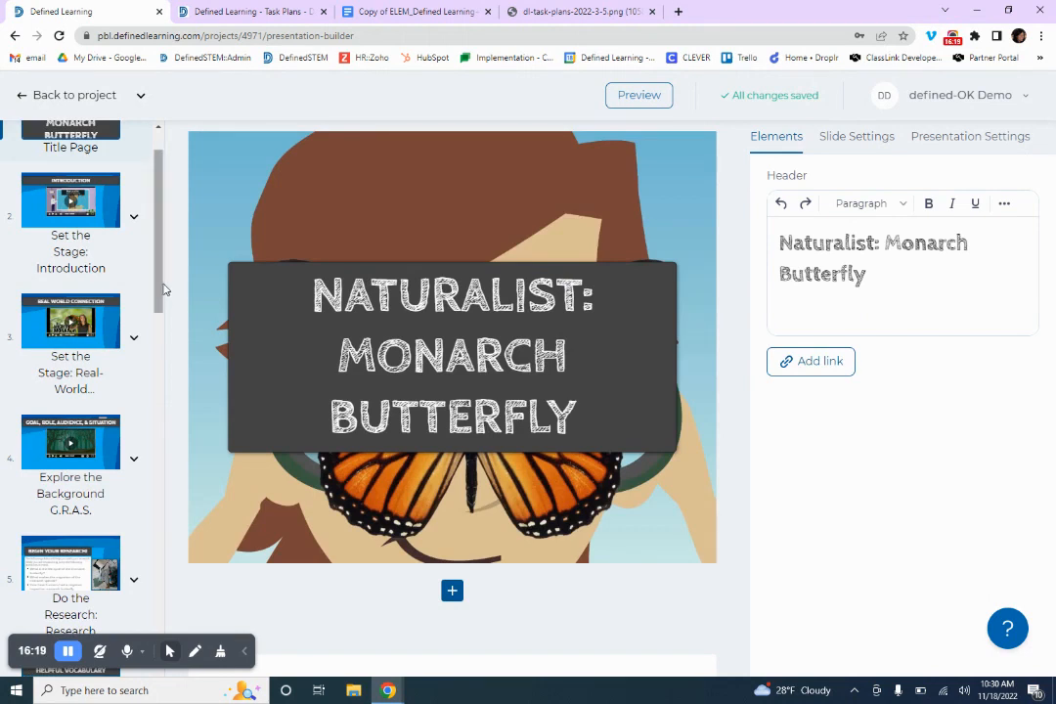
pyautogui.moveTo(161, 288); pyautogui.dragTo(125, 626)
pyautogui.scroll(-3, 125, 625)
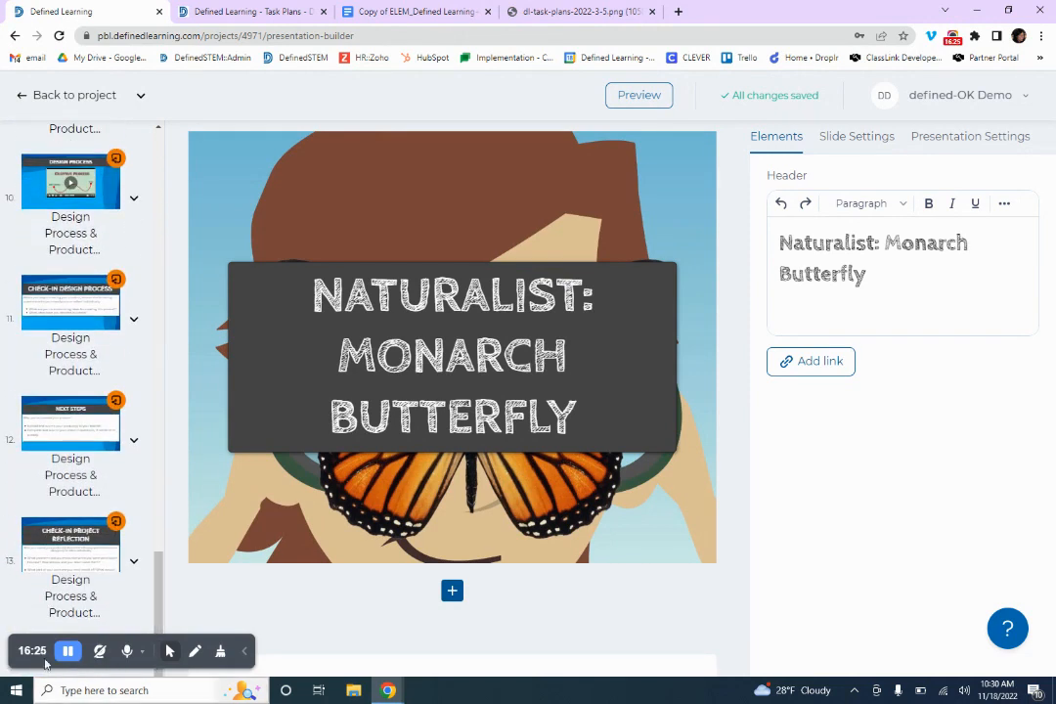
pyautogui.moveTo(32, 646); pyautogui.dragTo(200, 652)
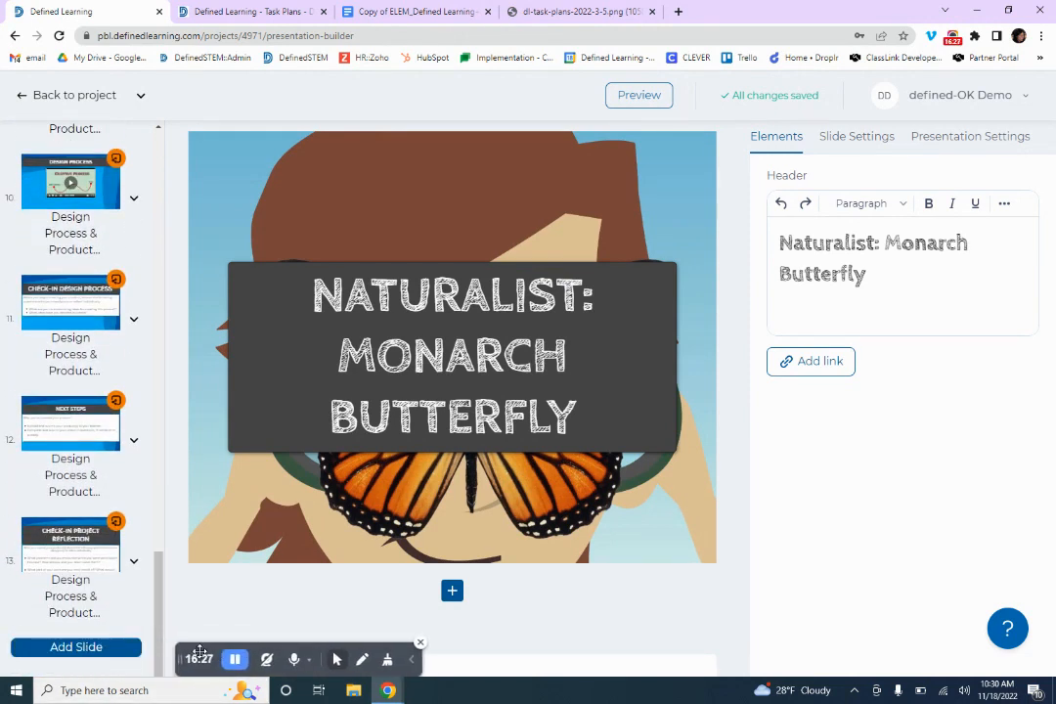
pyautogui.click(96, 650)
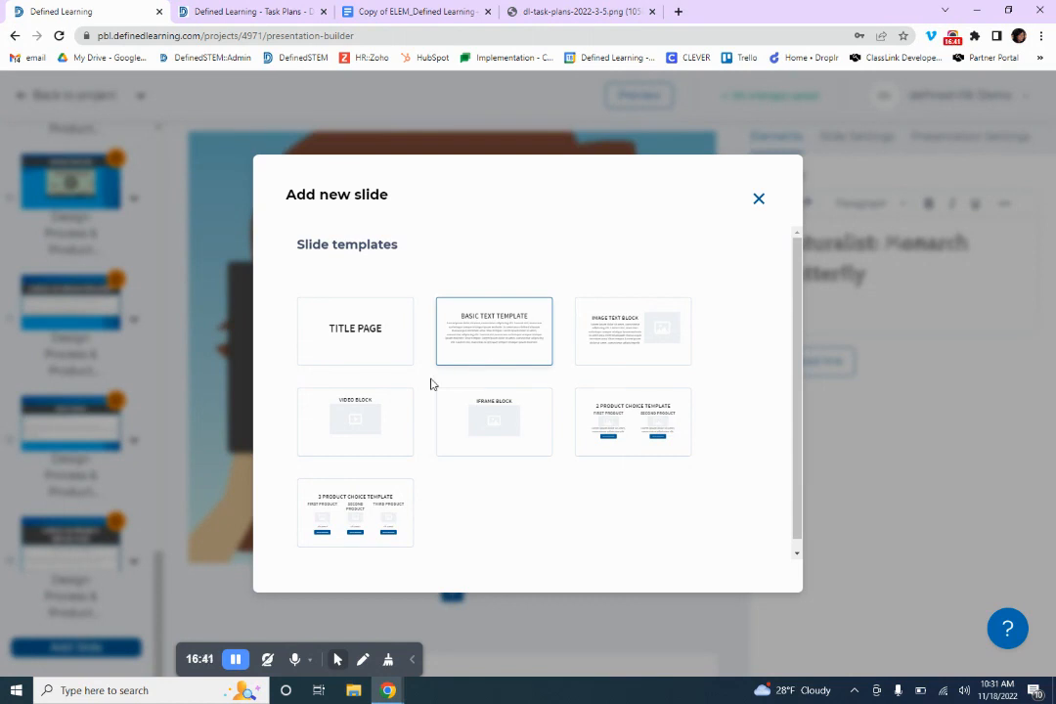
pyautogui.click(349, 422)
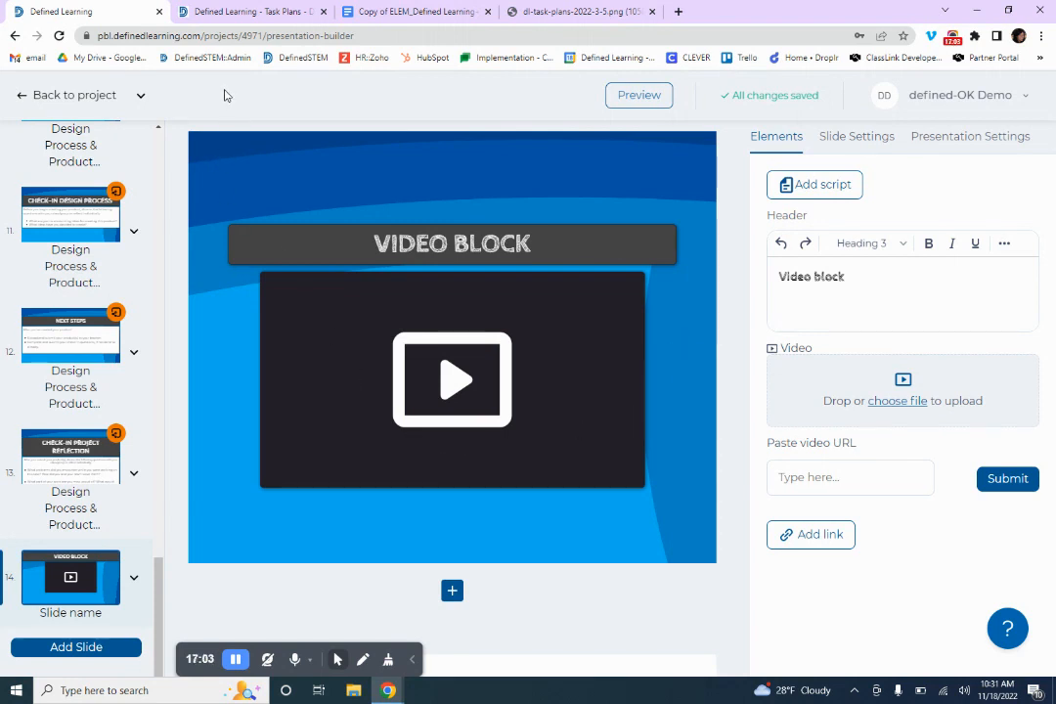
# - Return to the project page and publish the customized Monarch Butterfly copy
pyautogui.click(74, 94)
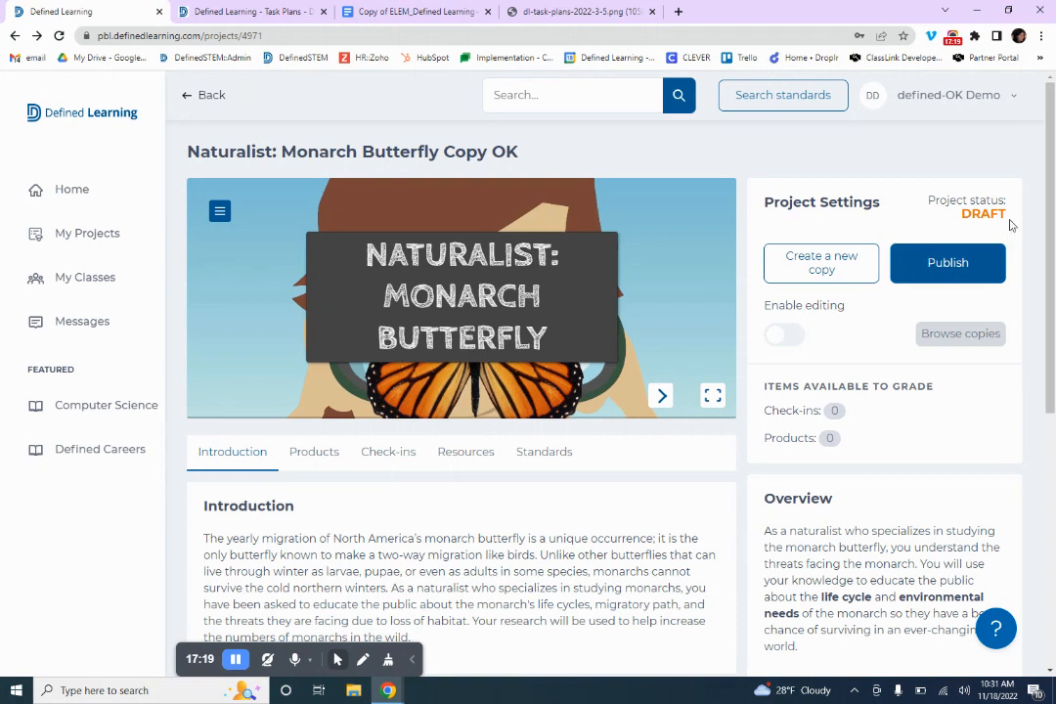
pyautogui.click(955, 269)
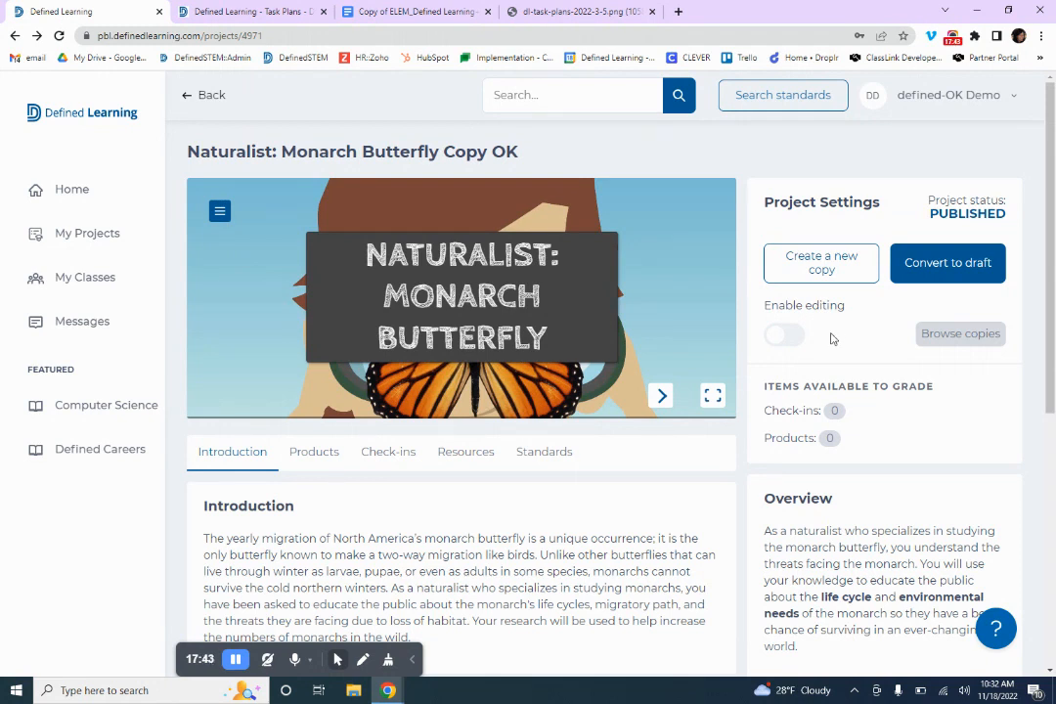
# - Check which classes the project can be assigned to directly, and return to the project page without assigning it
pyautogui.scroll(-5, 834, 338)
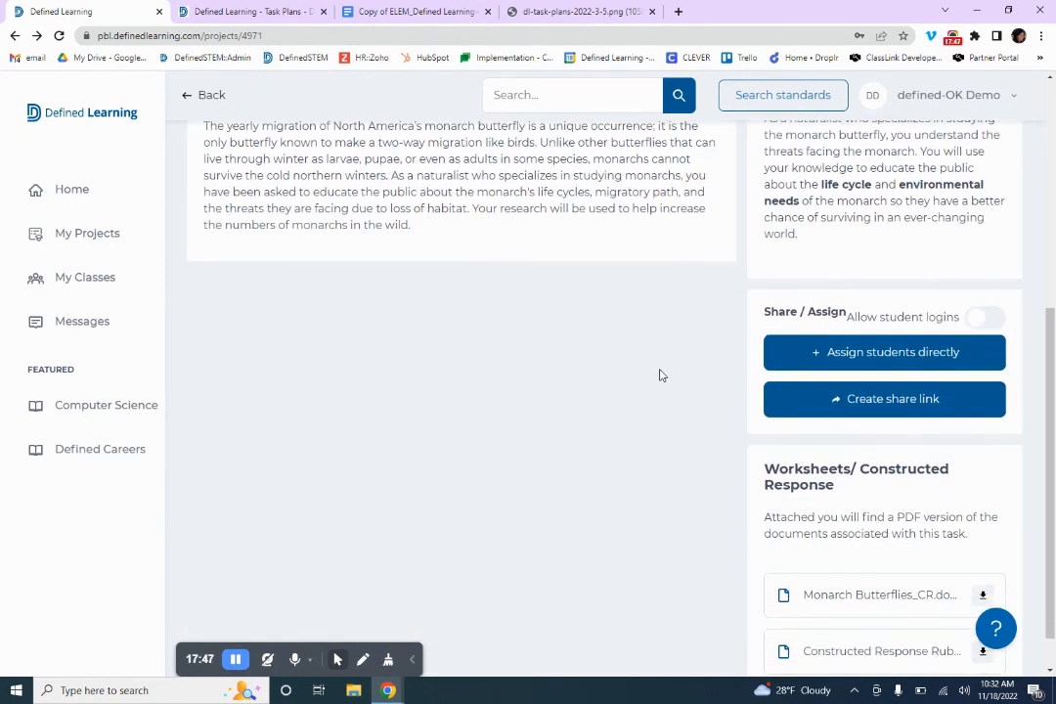
pyautogui.click(899, 362)
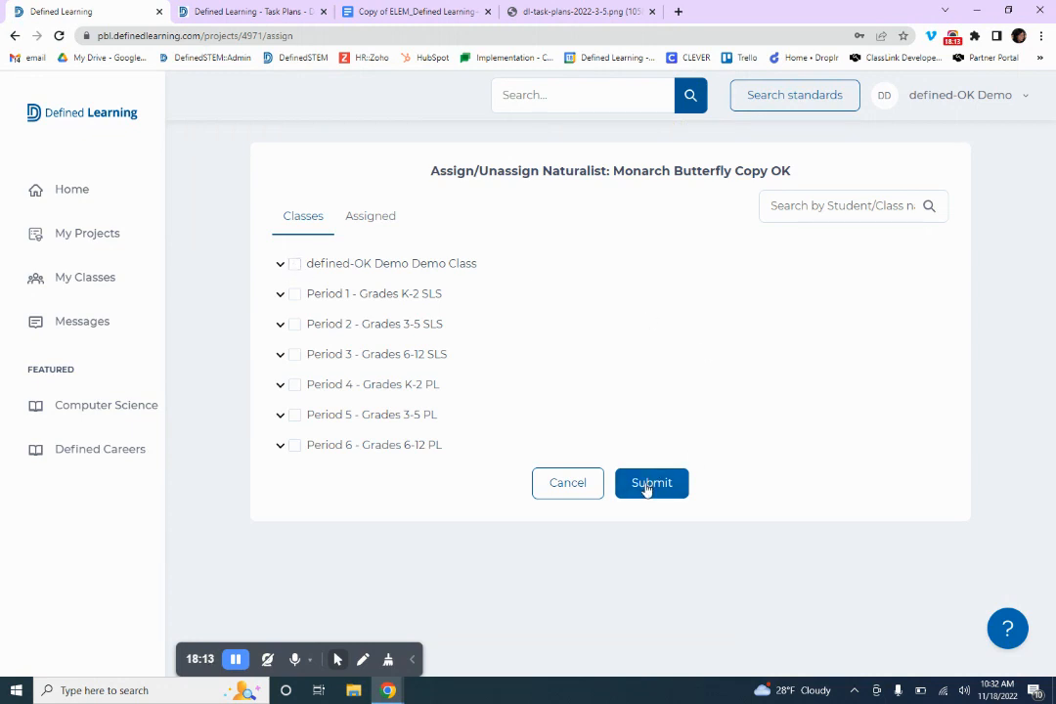
pyautogui.click(16, 37)
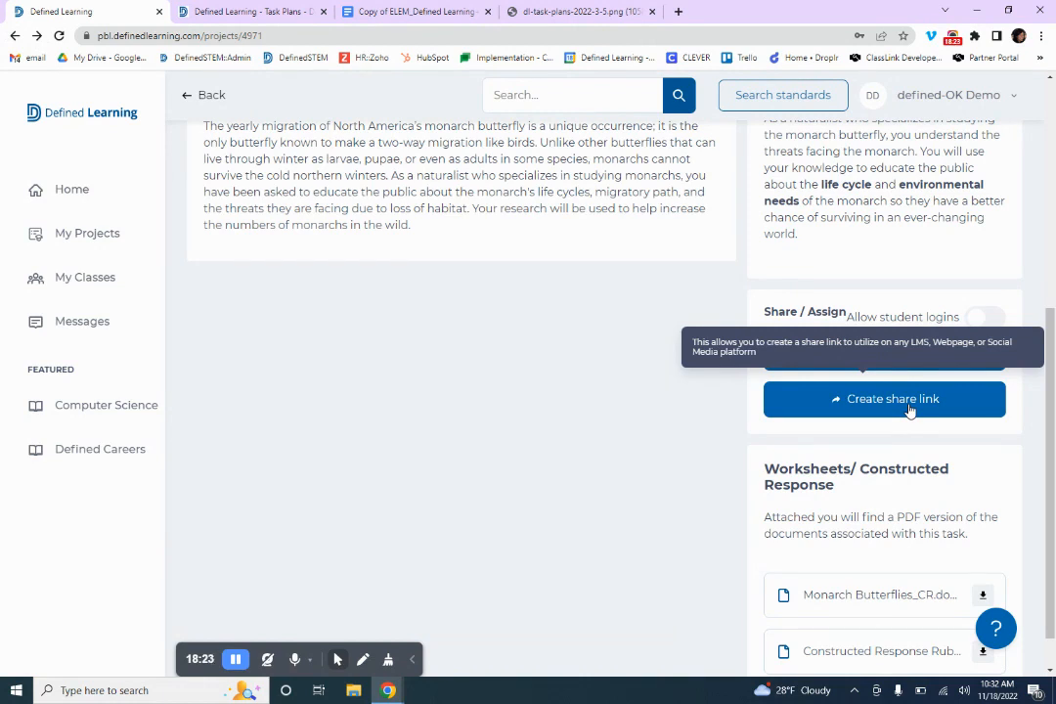
# - Create a share link for the published project and inspect the full link
pyautogui.click(909, 408)
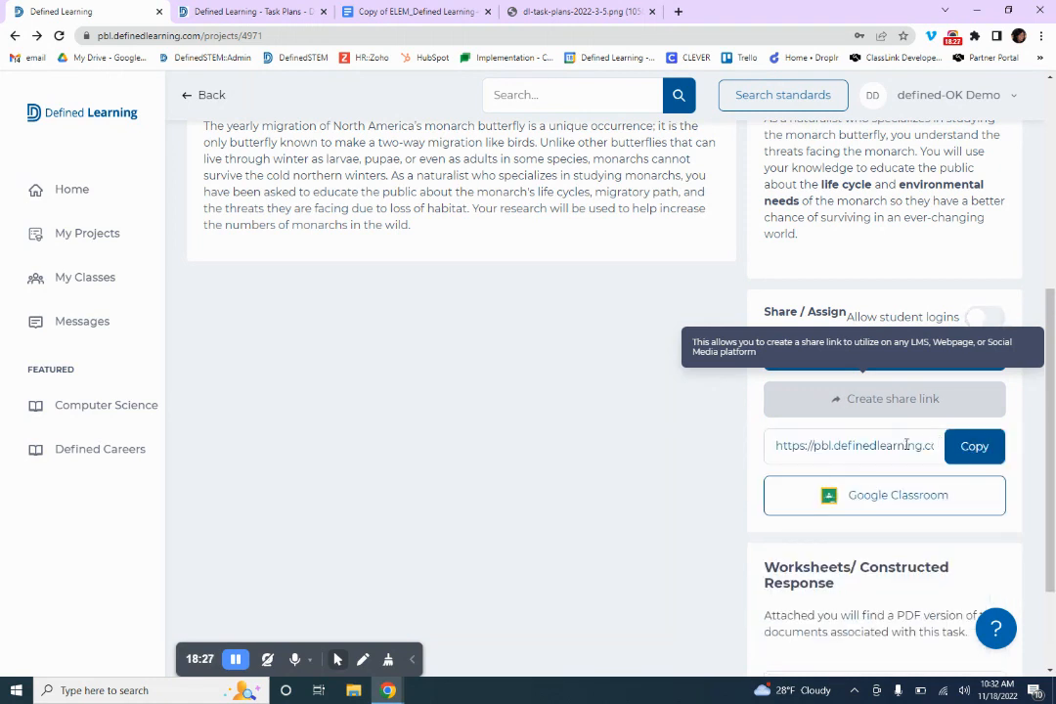
pyautogui.moveTo(776, 445); pyautogui.dragTo(925, 442)
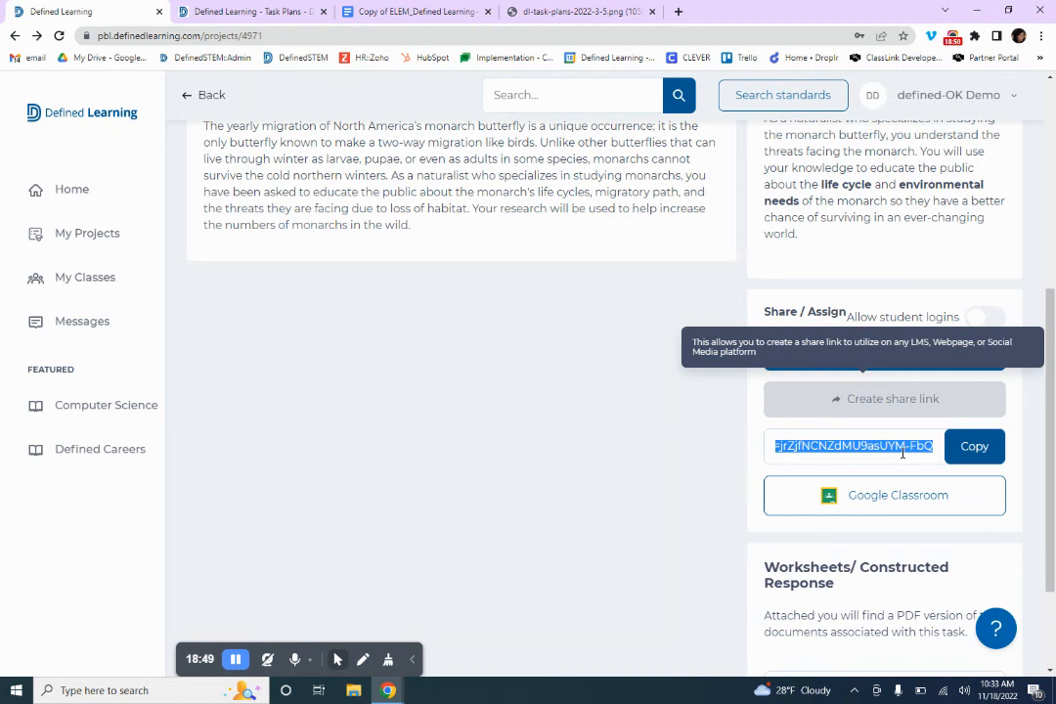
pyautogui.click(427, 330)
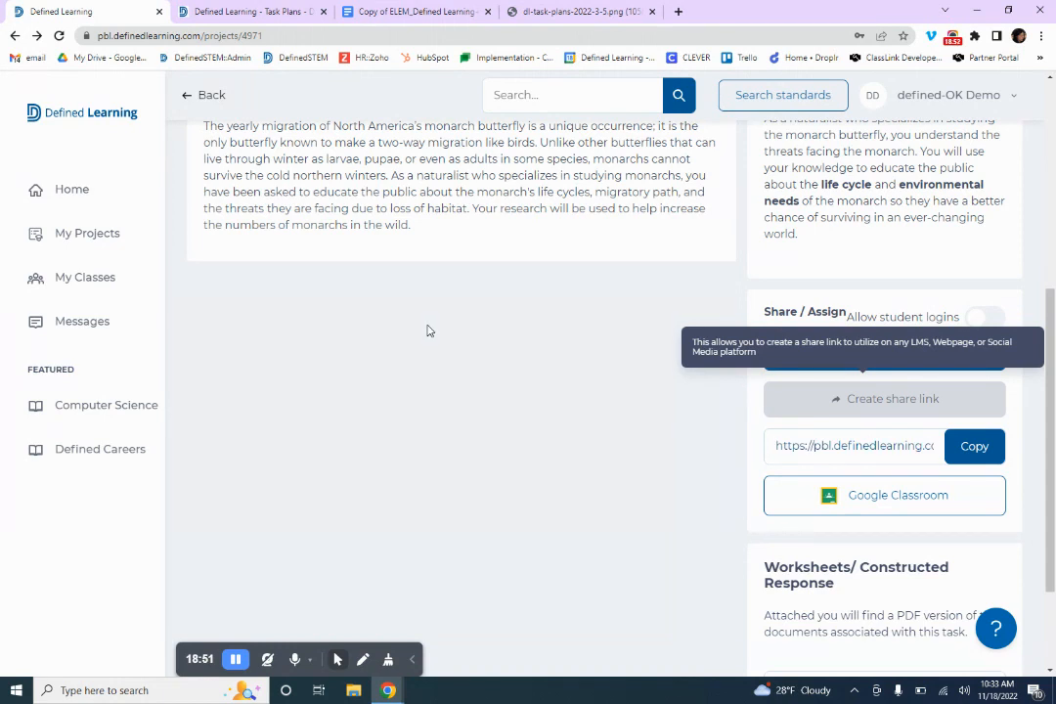
# - Review the lists of customized projects and assigned projects in My Projects
pyautogui.scroll(5, 426, 330)
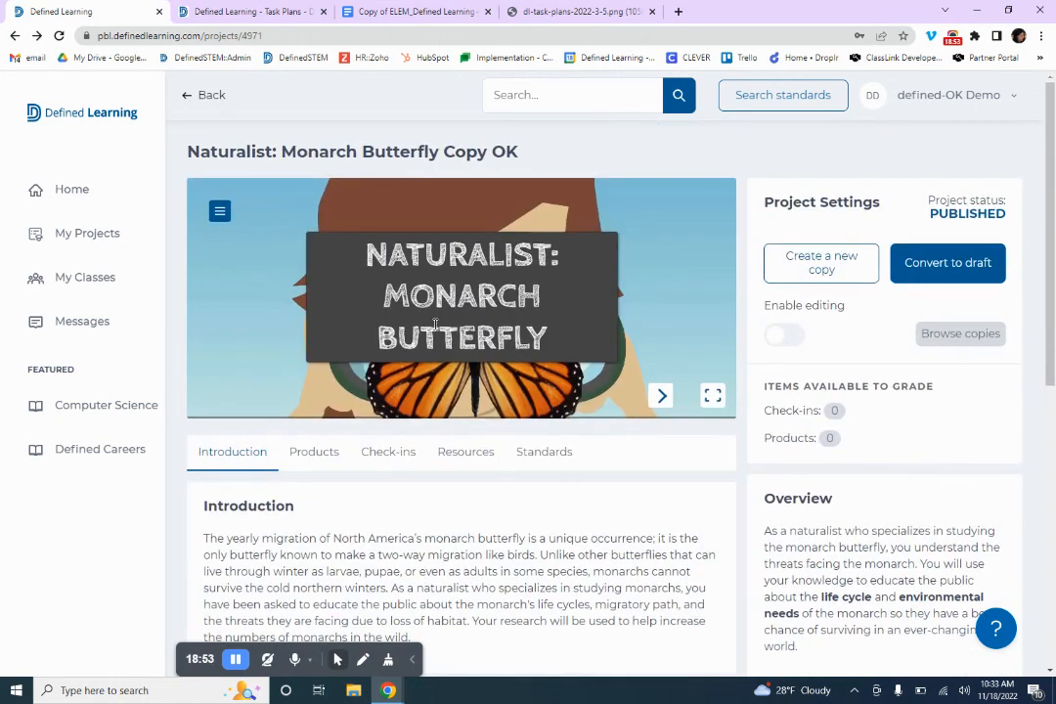
pyautogui.click(69, 192)
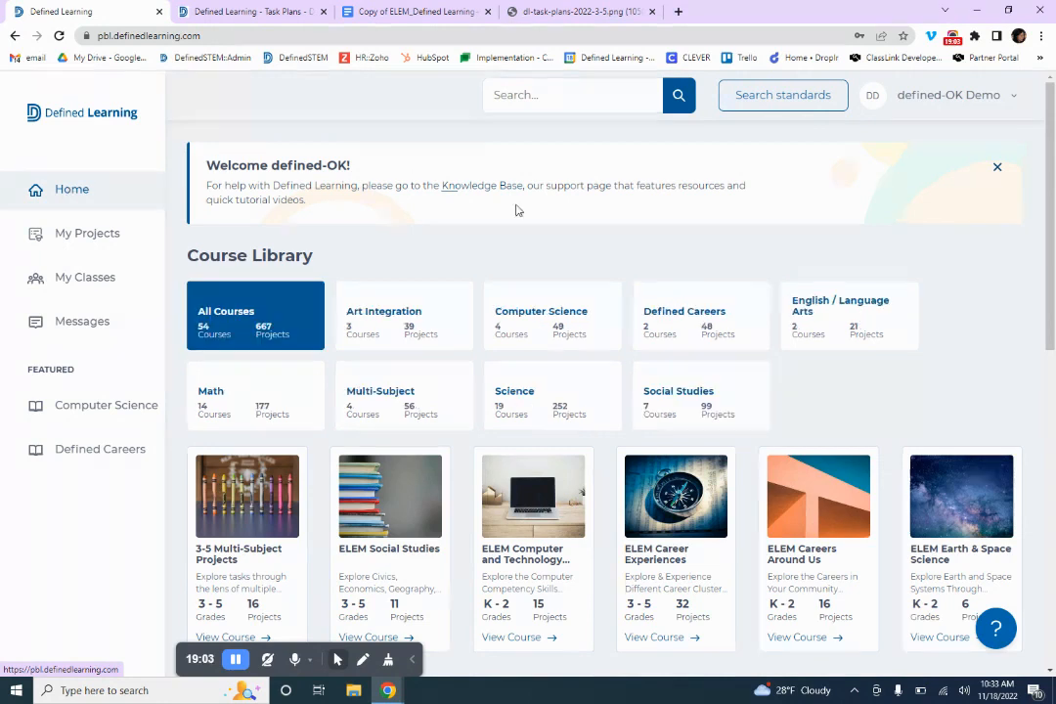
pyautogui.click(96, 242)
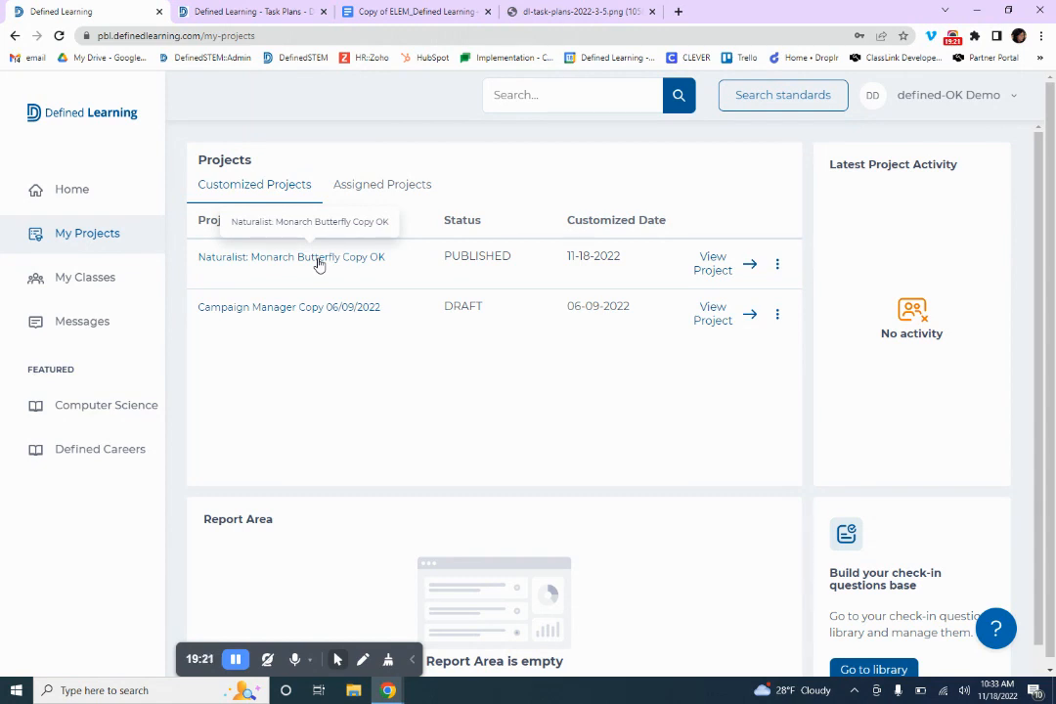
pyautogui.click(412, 188)
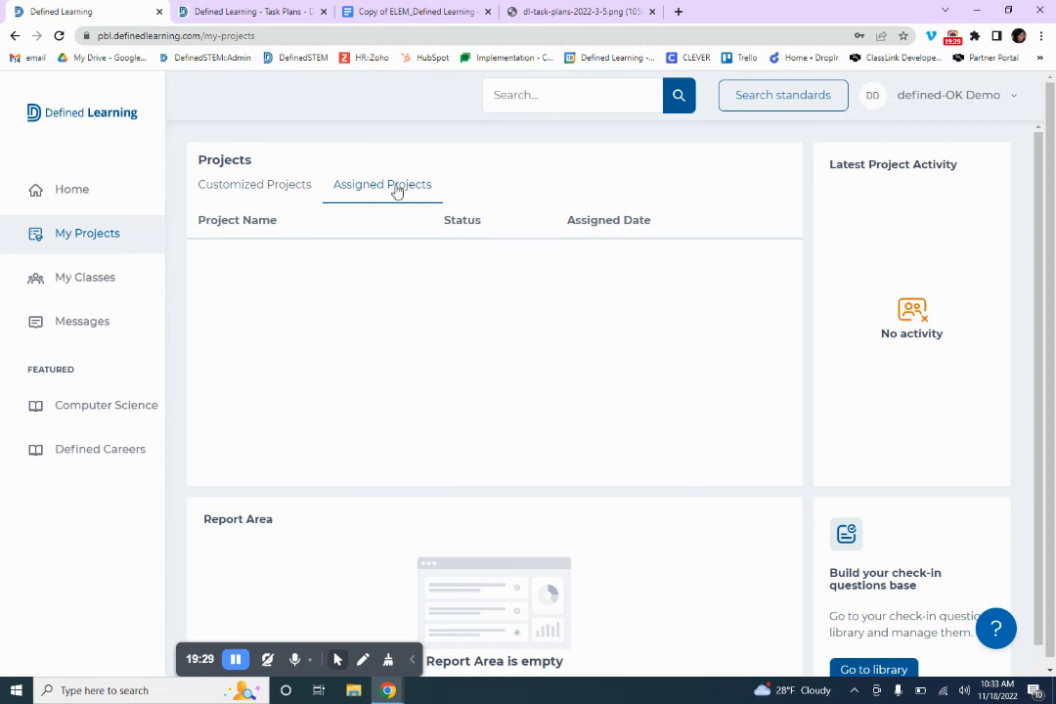
# - Preview the student view of the defined-OK Demo Demo Class by impersonating its student, stop impersonating, and check the Messages page
pyautogui.click(87, 279)
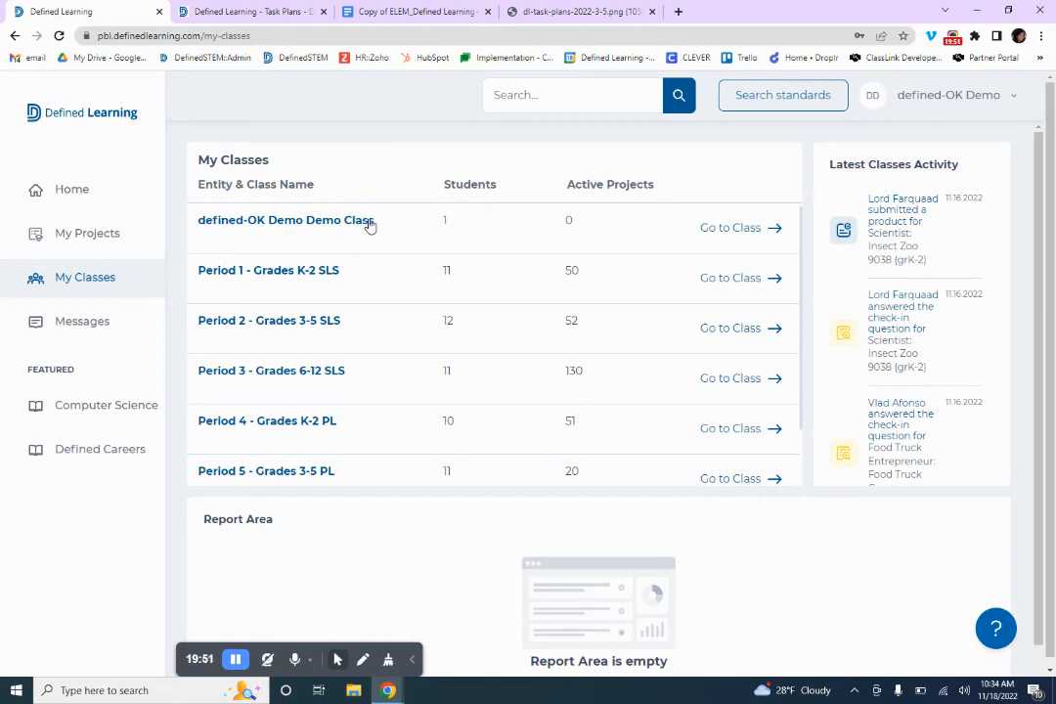
pyautogui.click(741, 230)
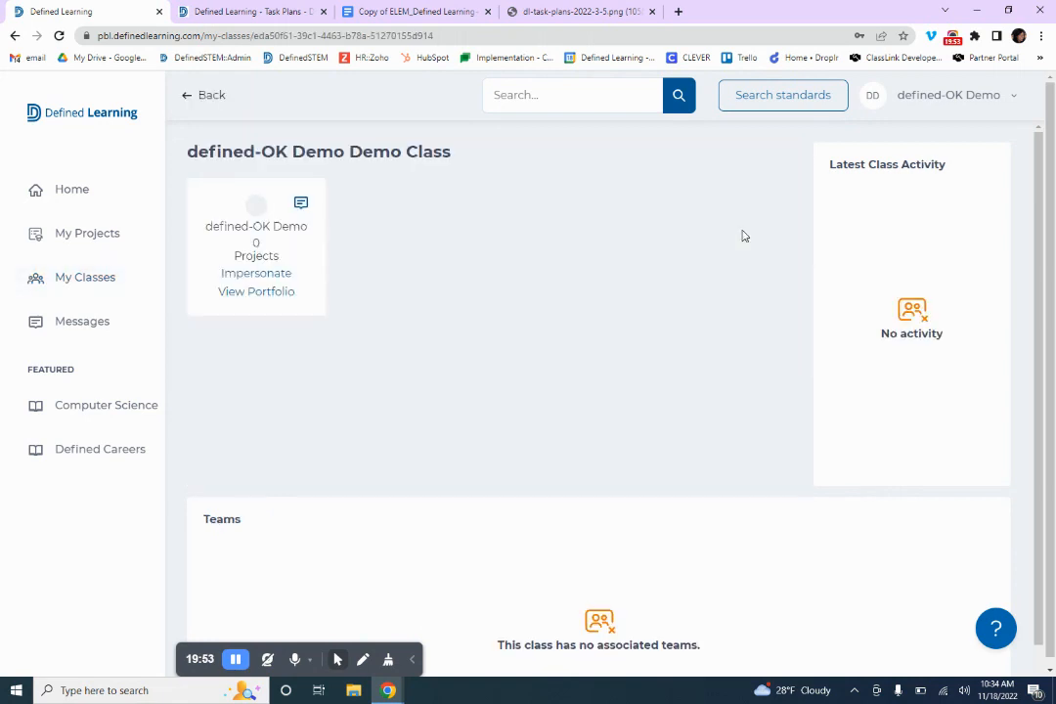
pyautogui.click(283, 274)
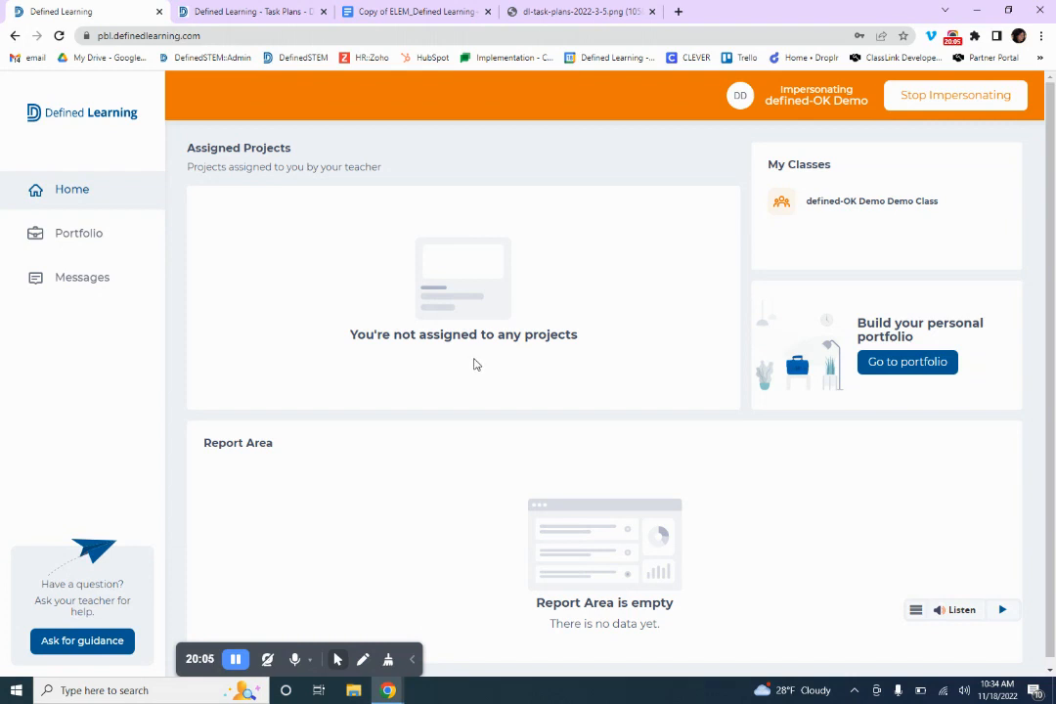
pyautogui.click(964, 96)
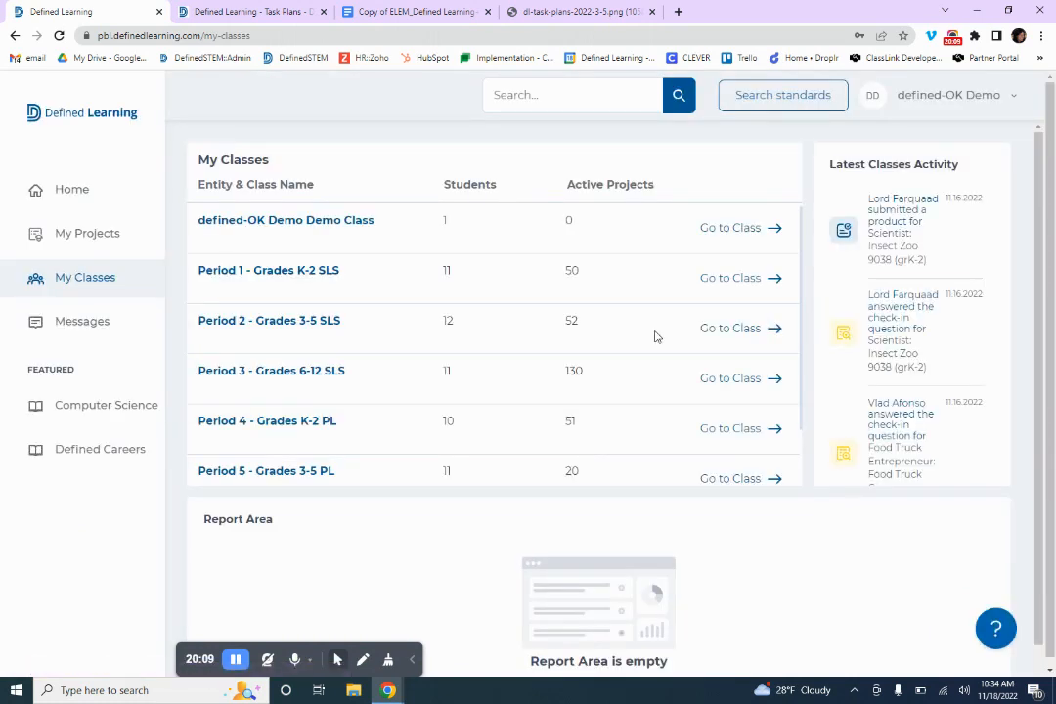
pyautogui.click(82, 322)
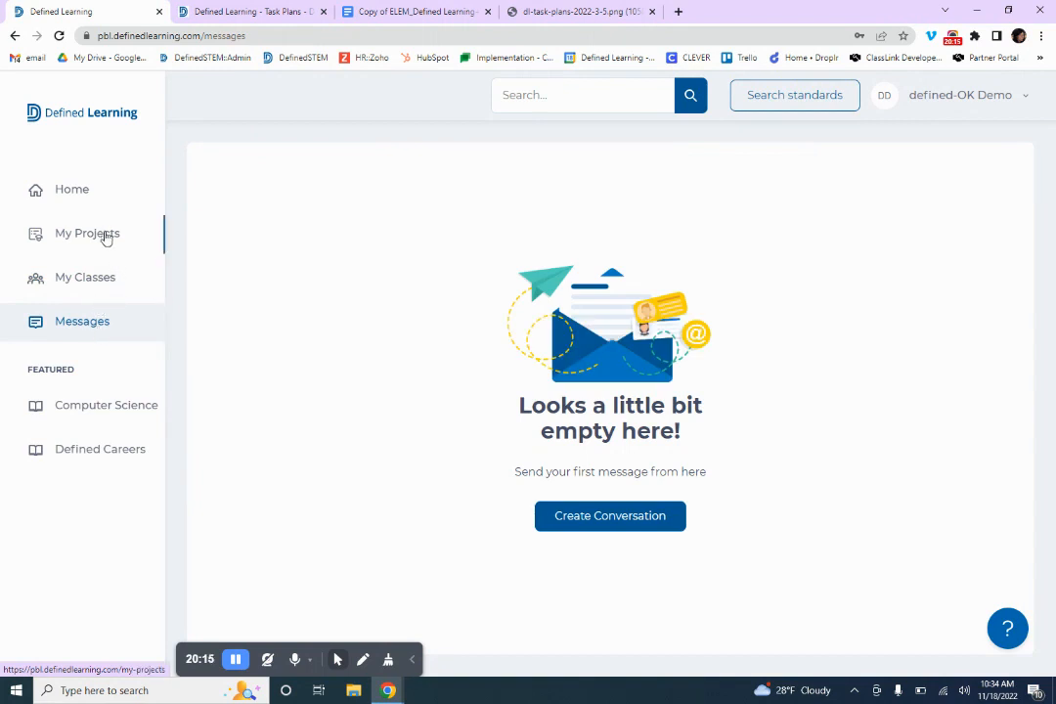
# - Open the 3-5 Multi-Subject Projects course from the Course Library and look through its first unit's projects
pyautogui.click(76, 194)
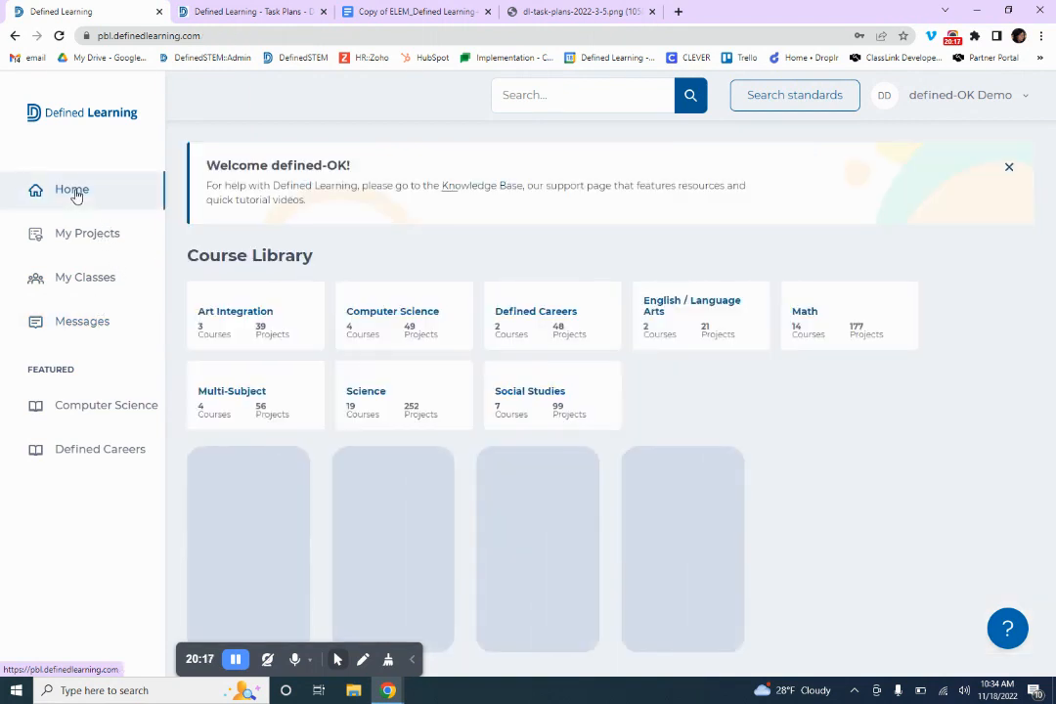
pyautogui.scroll(-3, 510, 305)
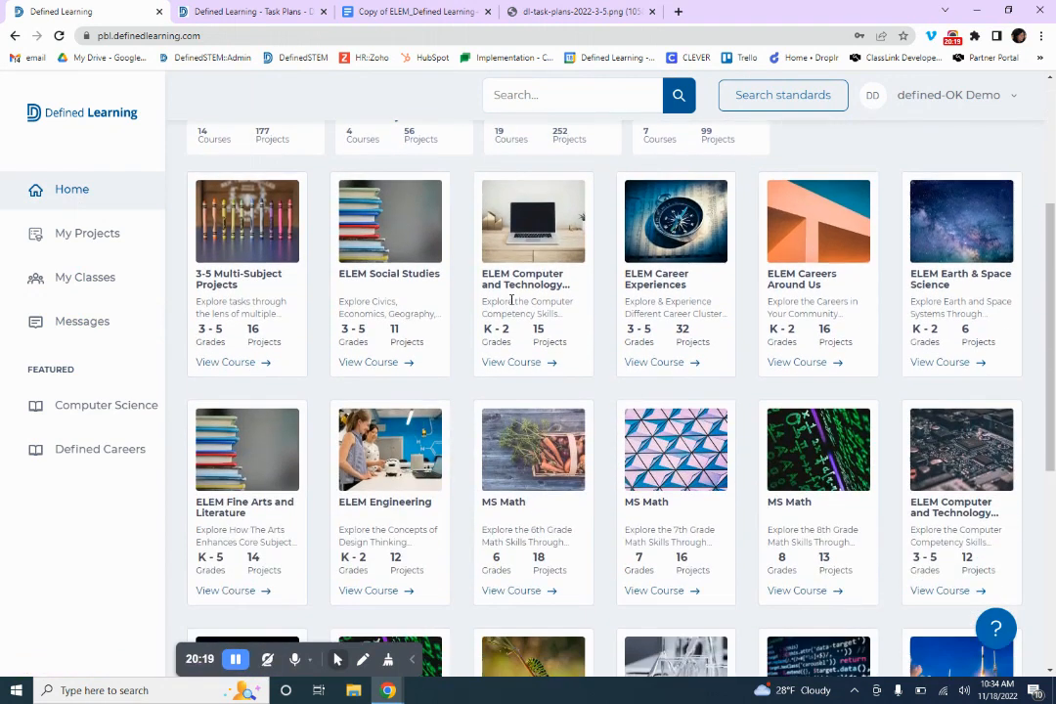
pyautogui.click(227, 363)
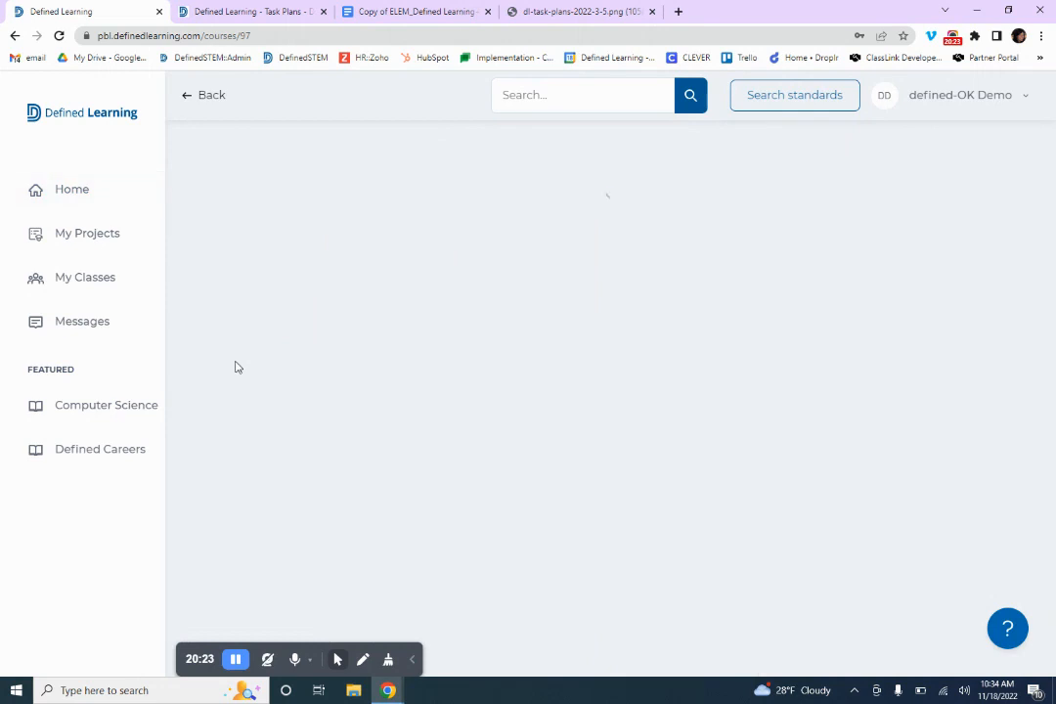
pyautogui.scroll(-3, 463, 304)
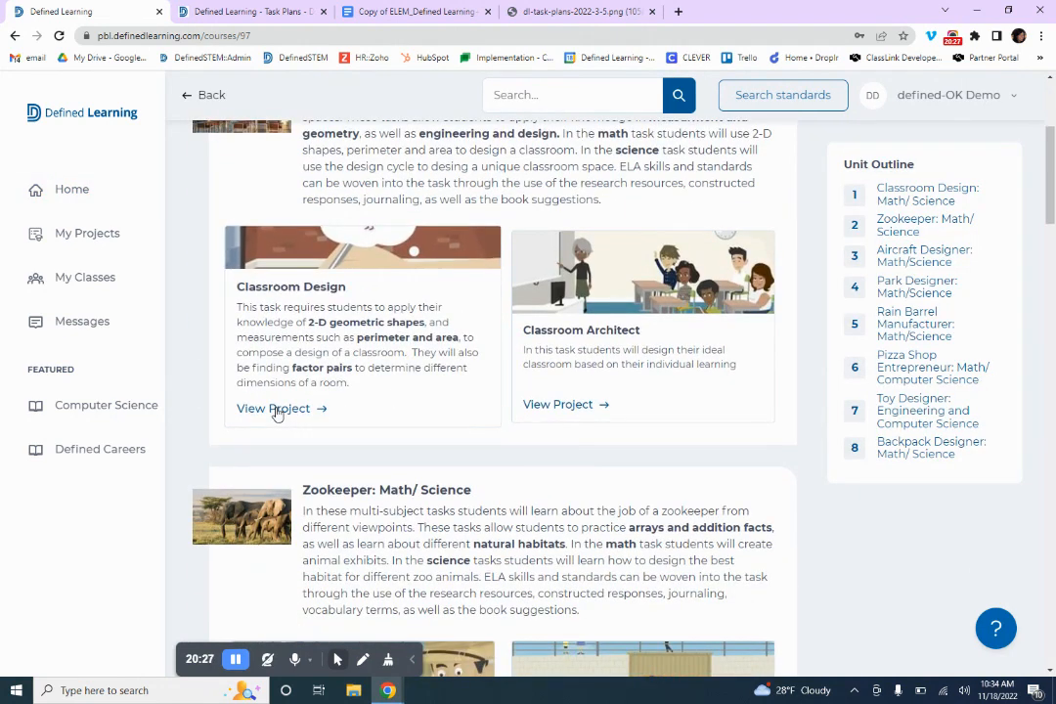
# - Open the Classroom Design project from the first unit and assign it to the defined-OK Demo Demo Class
pyautogui.click(276, 411)
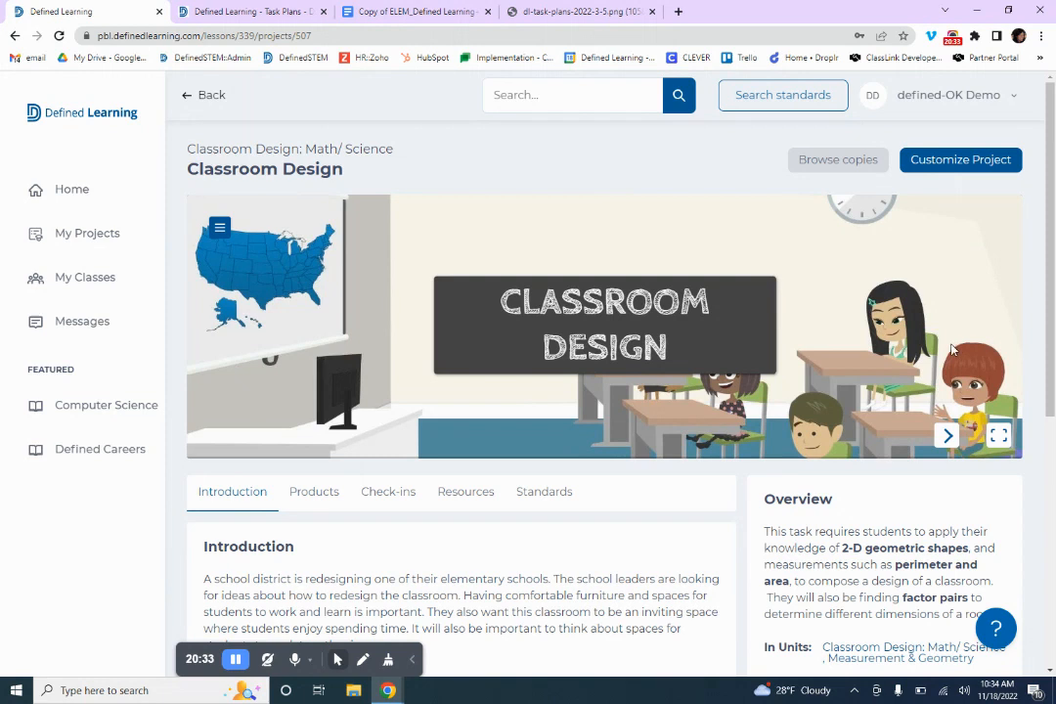
pyautogui.scroll(-3, 912, 349)
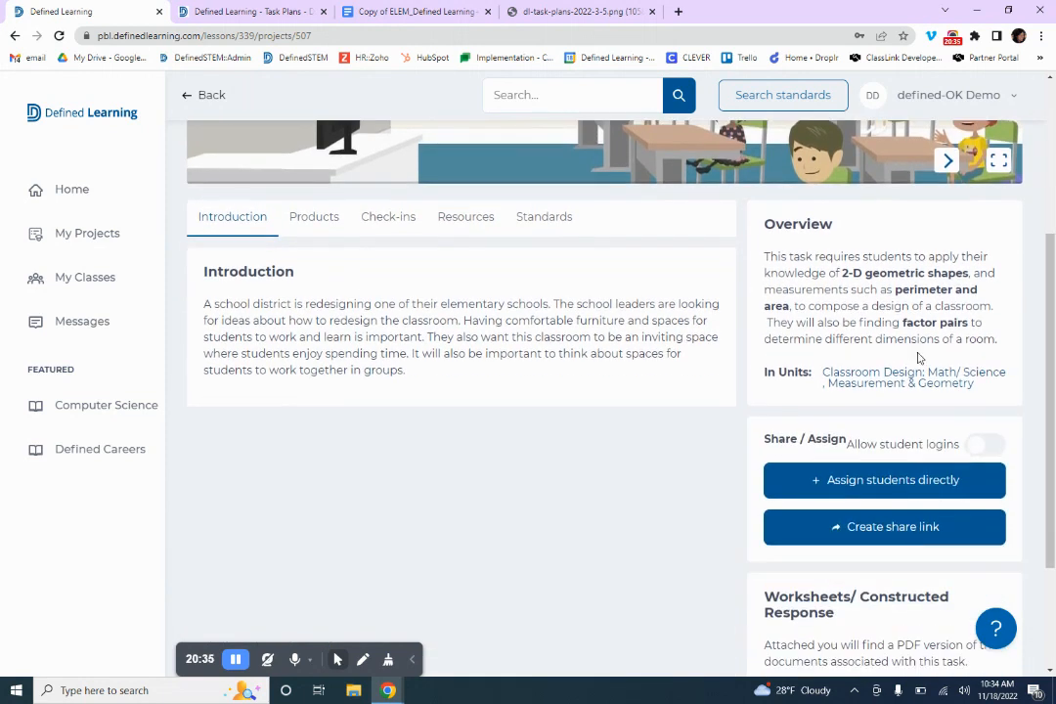
pyautogui.moveTo(937, 456)
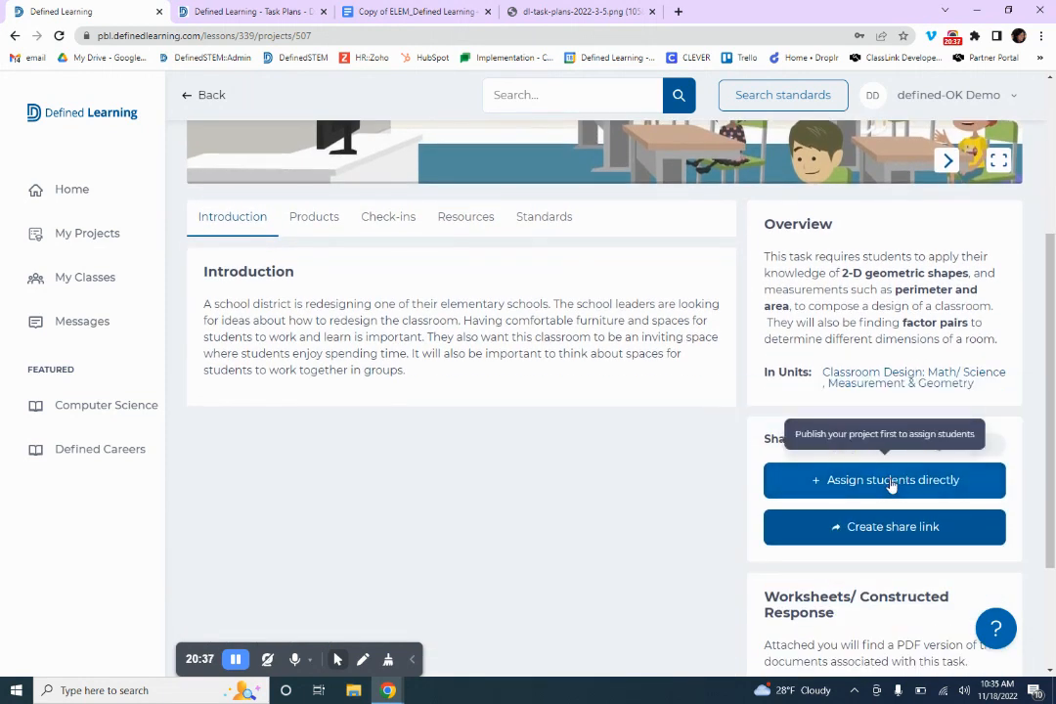
pyautogui.click(831, 481)
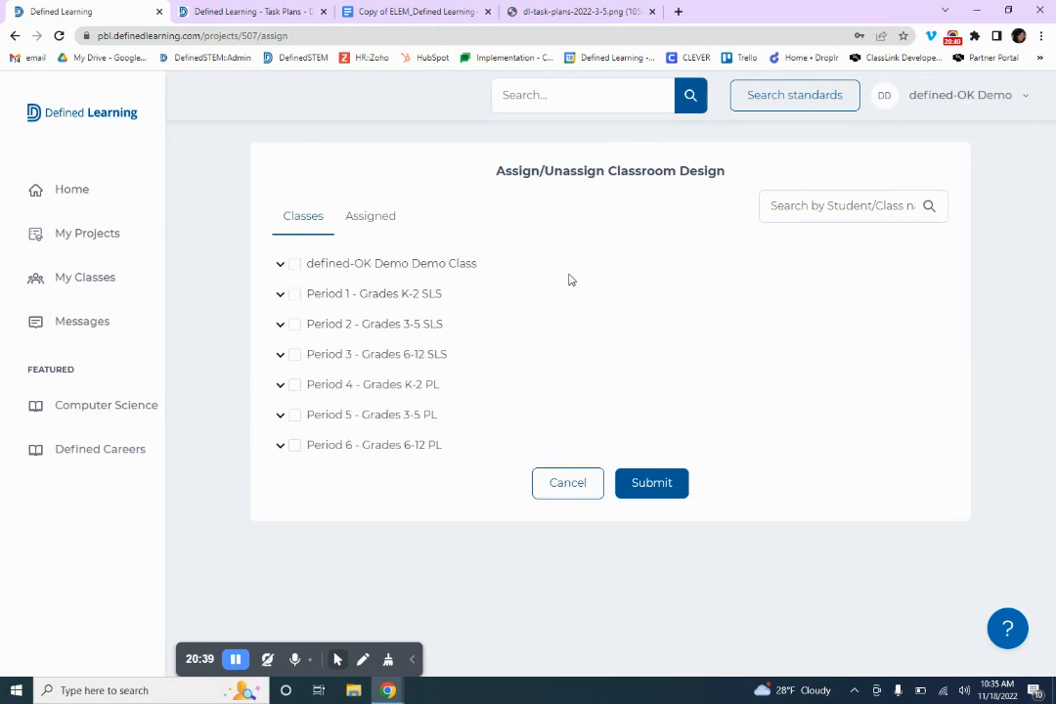
pyautogui.click(295, 266)
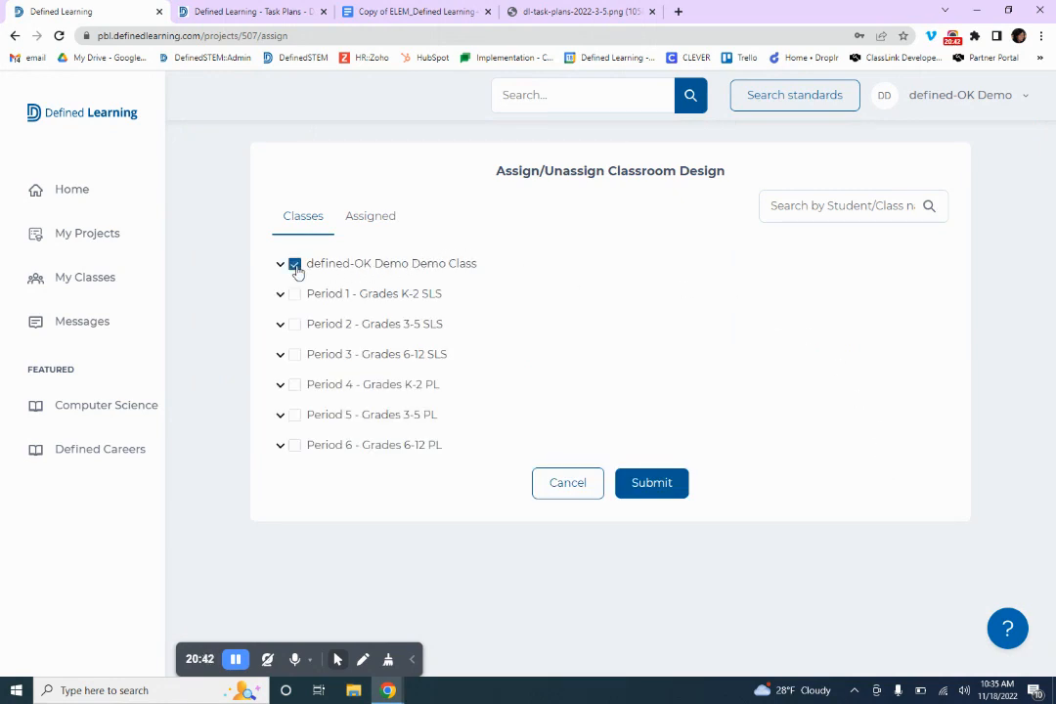
pyautogui.click(651, 483)
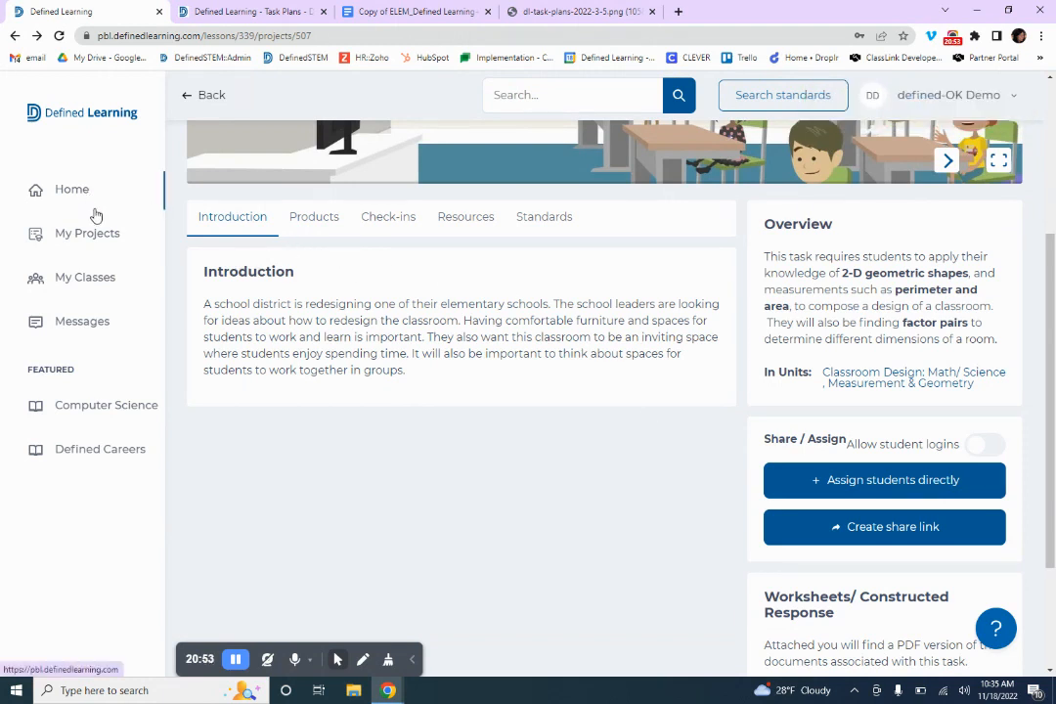
# - Impersonate the student in the defined-OK Demo Demo Class and open the assigned Classroom Design project
pyautogui.click(89, 281)
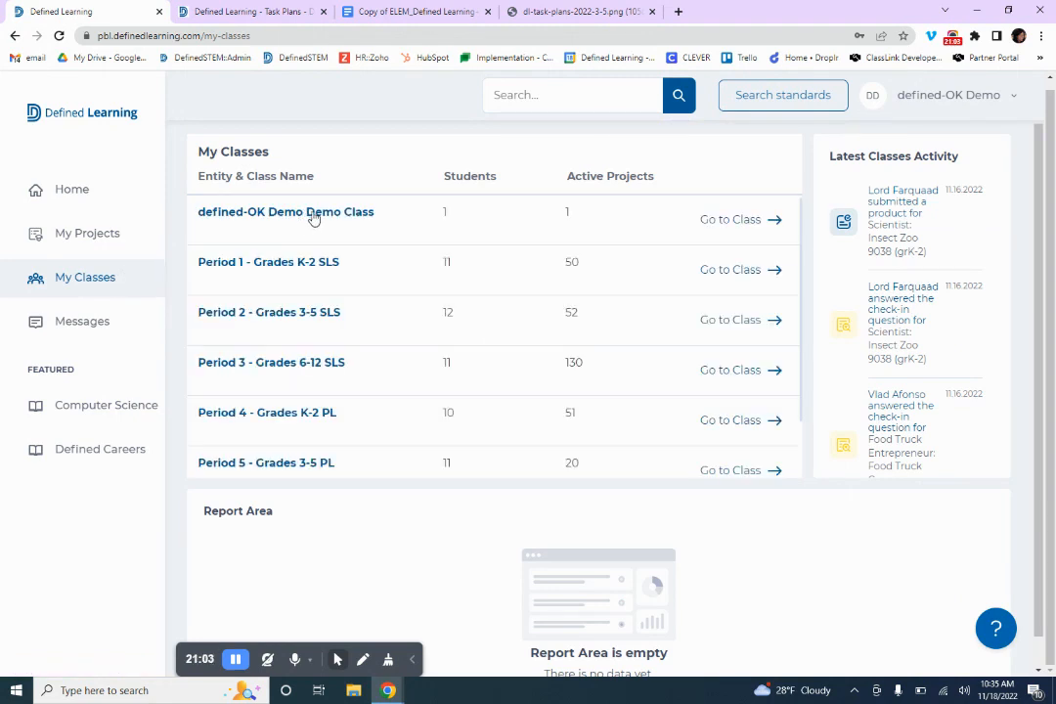
pyautogui.click(351, 215)
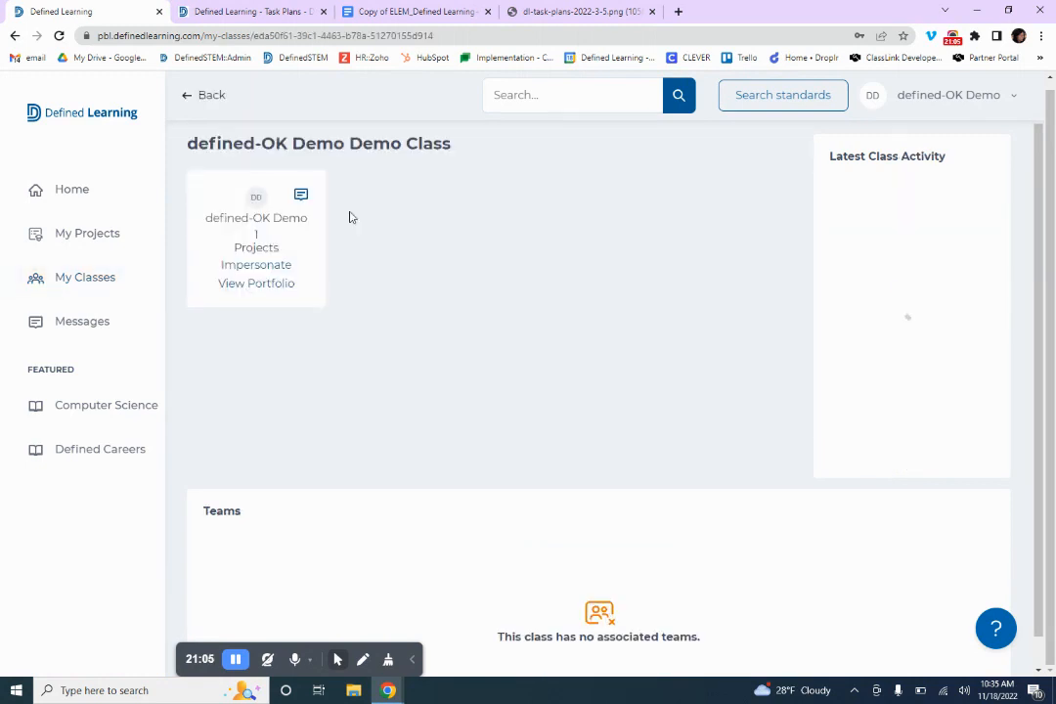
pyautogui.click(272, 272)
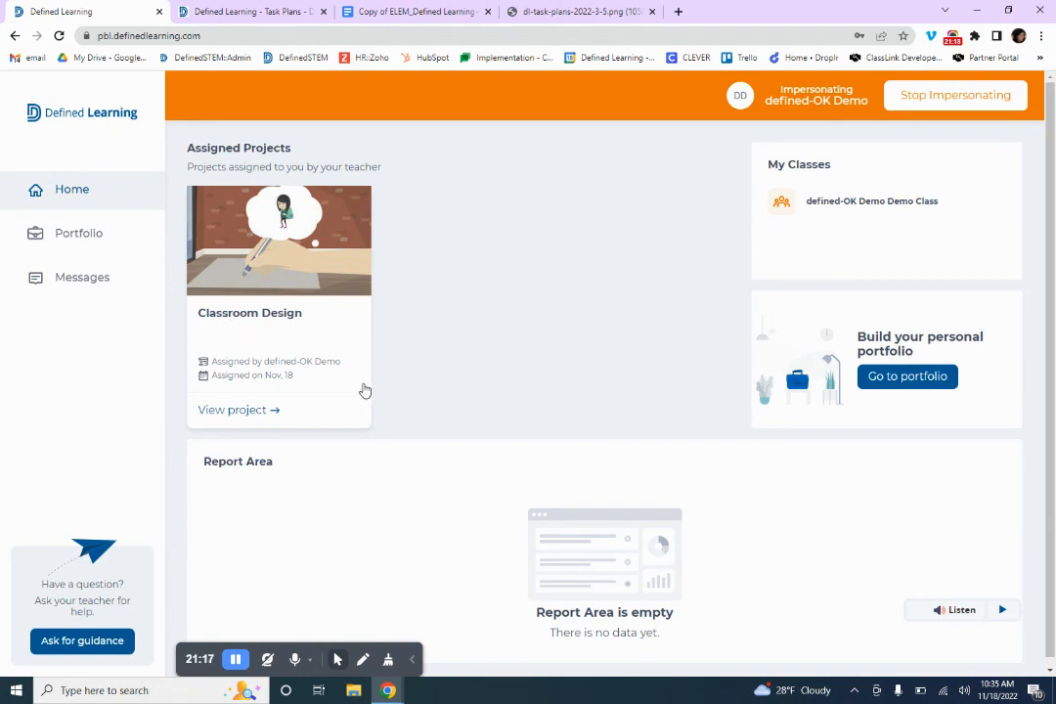
pyautogui.click(244, 414)
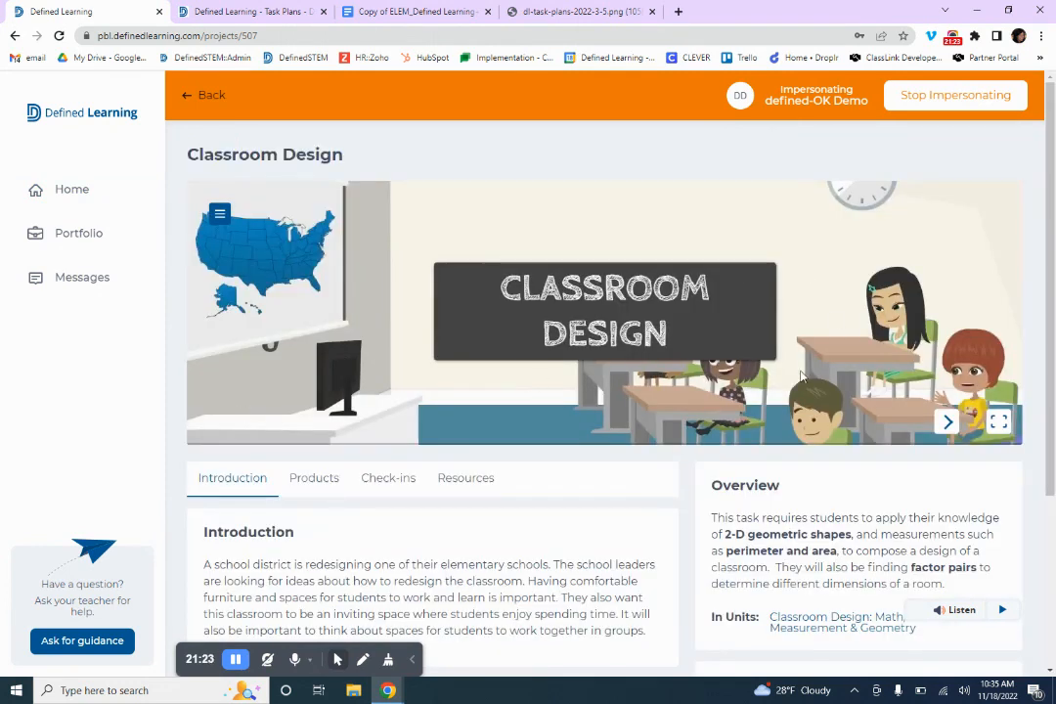
# - Answer the check-in question "What does an interior designer do?" with "test" and save the answer
pyautogui.scroll(-2, 808, 373)
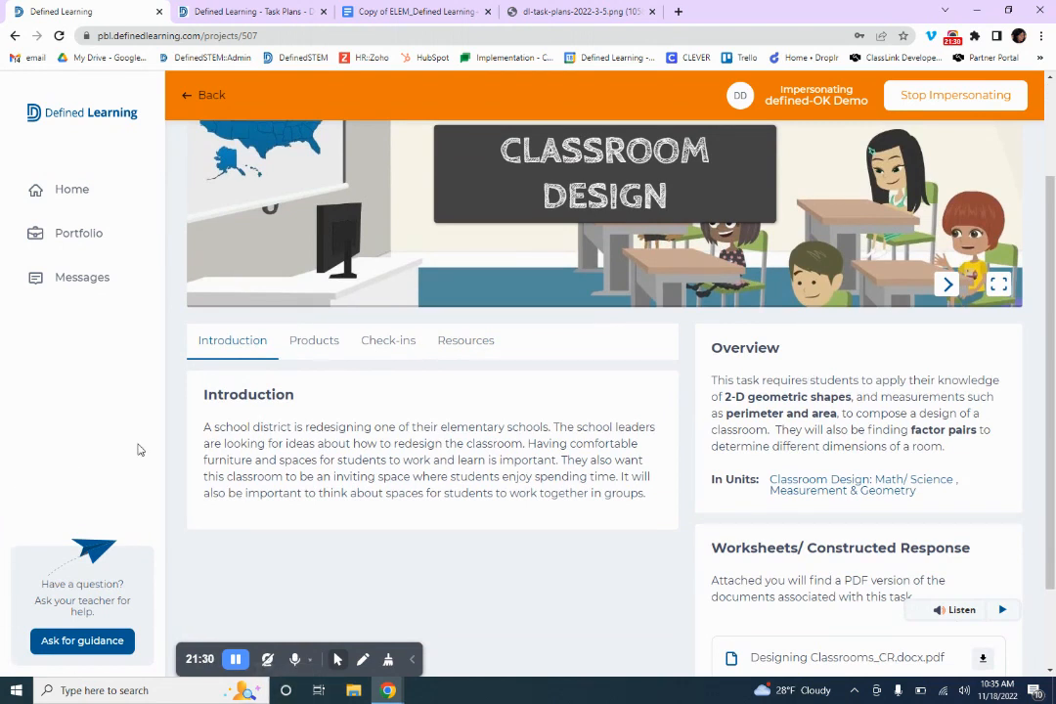
pyautogui.click(401, 342)
pyautogui.scroll(-2, 420, 411)
pyautogui.click(375, 407)
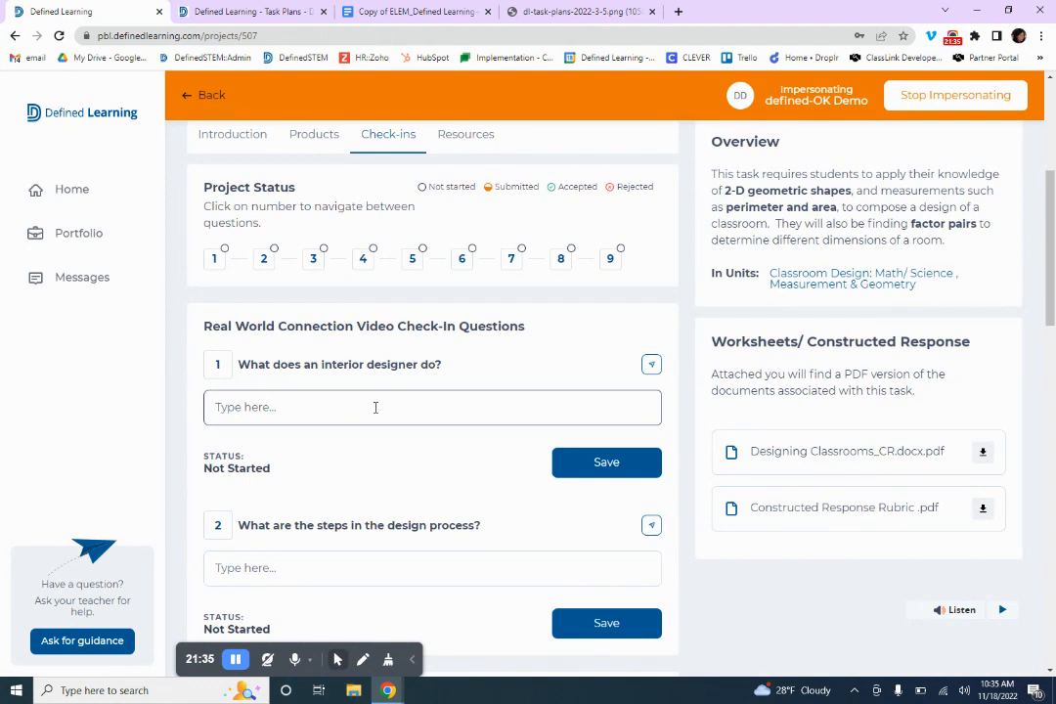
pyautogui.write('test')
pyautogui.click(608, 462)
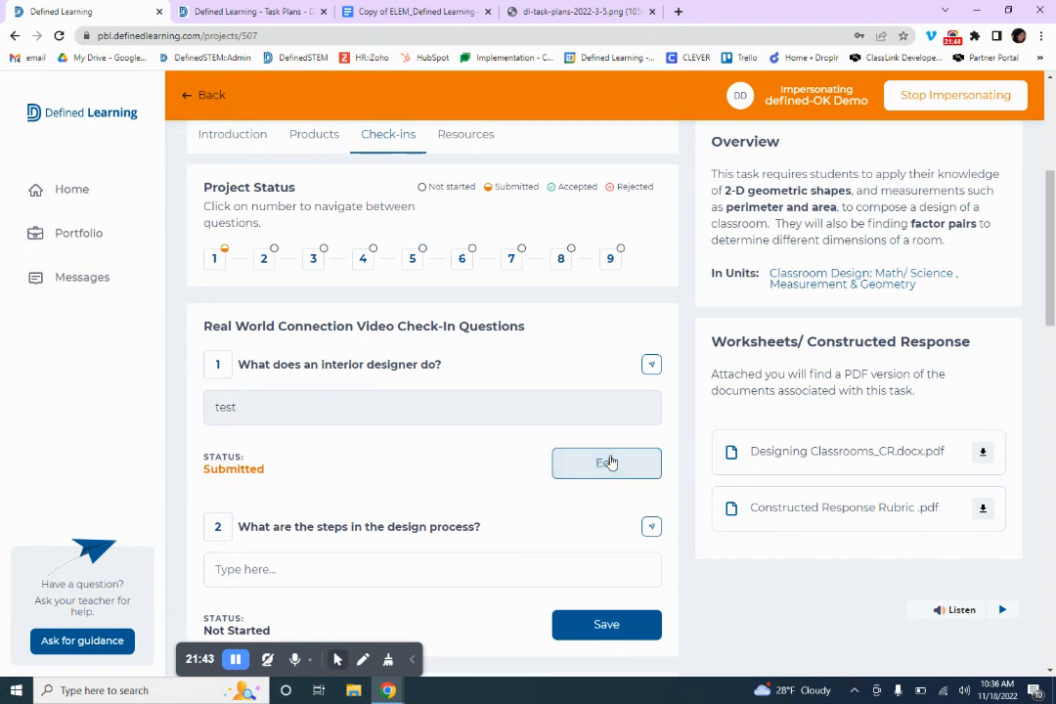
# - Review the Drawing product's instructions and its file submission options in the student view
pyautogui.scroll(1, 327, 302)
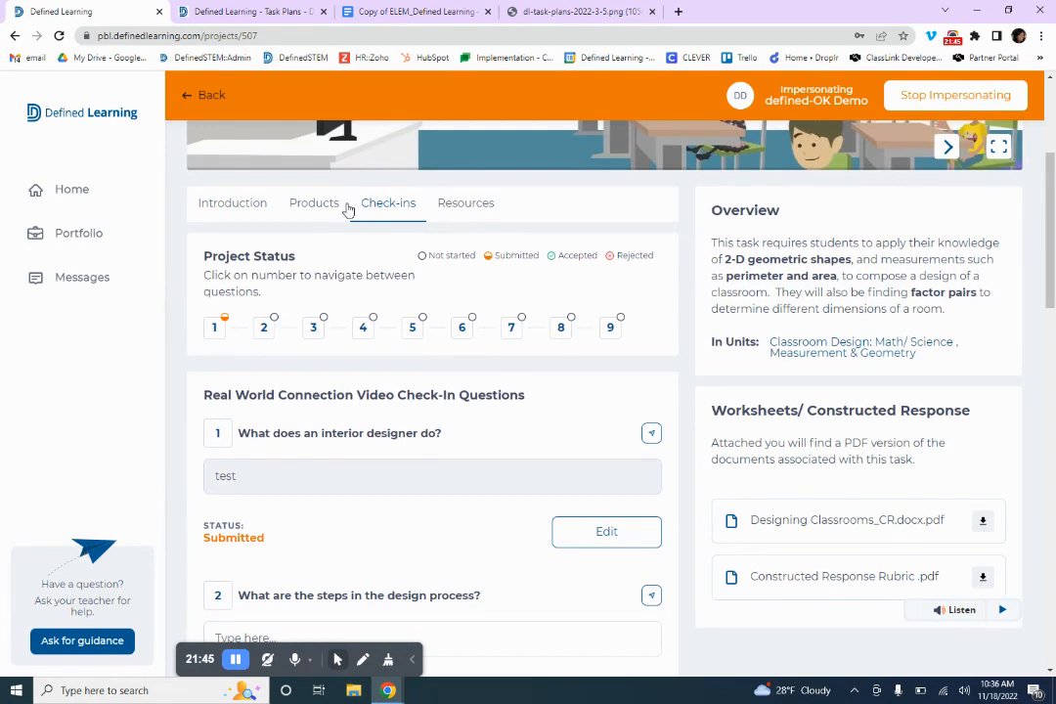
pyautogui.click(327, 208)
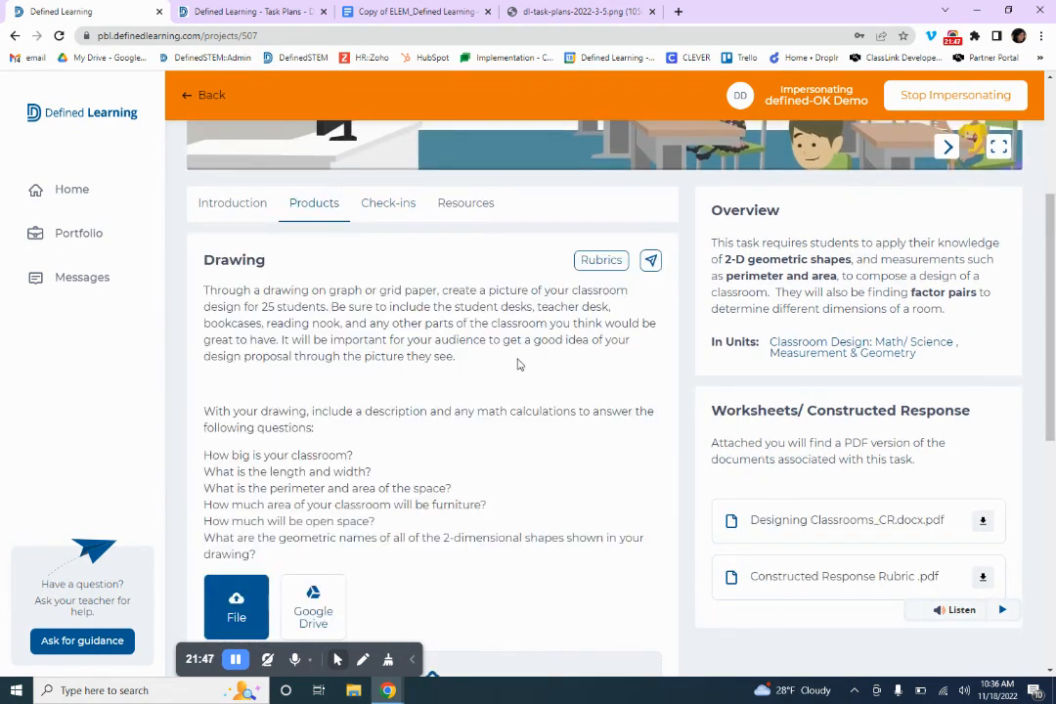
pyautogui.scroll(-3, 518, 363)
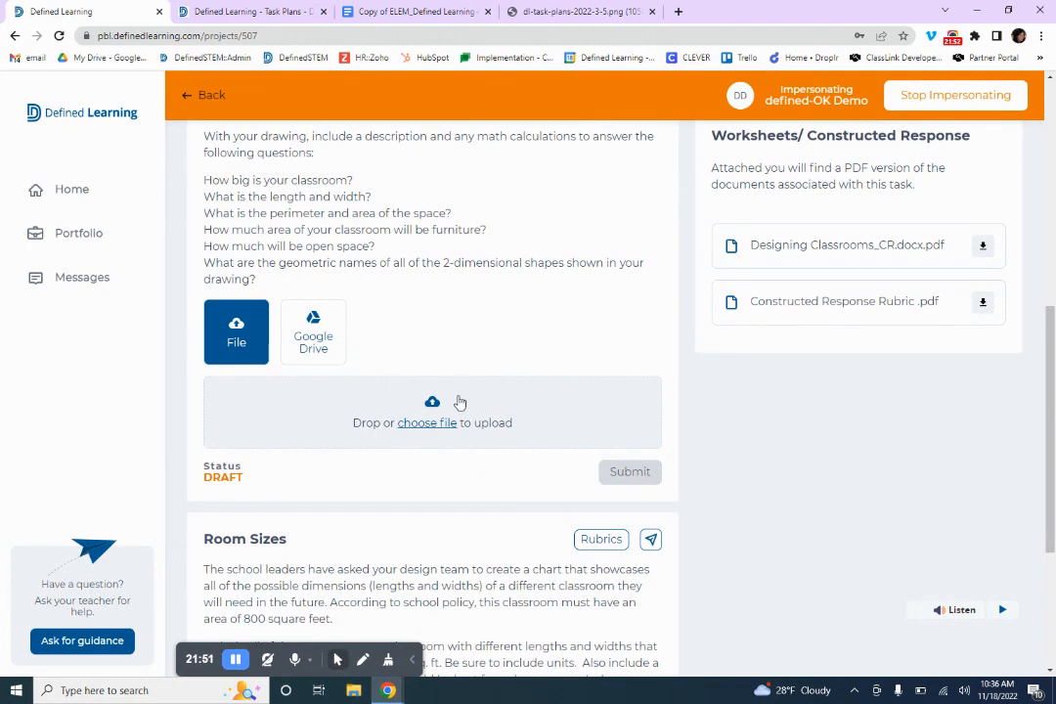
pyautogui.scroll(3, 454, 428)
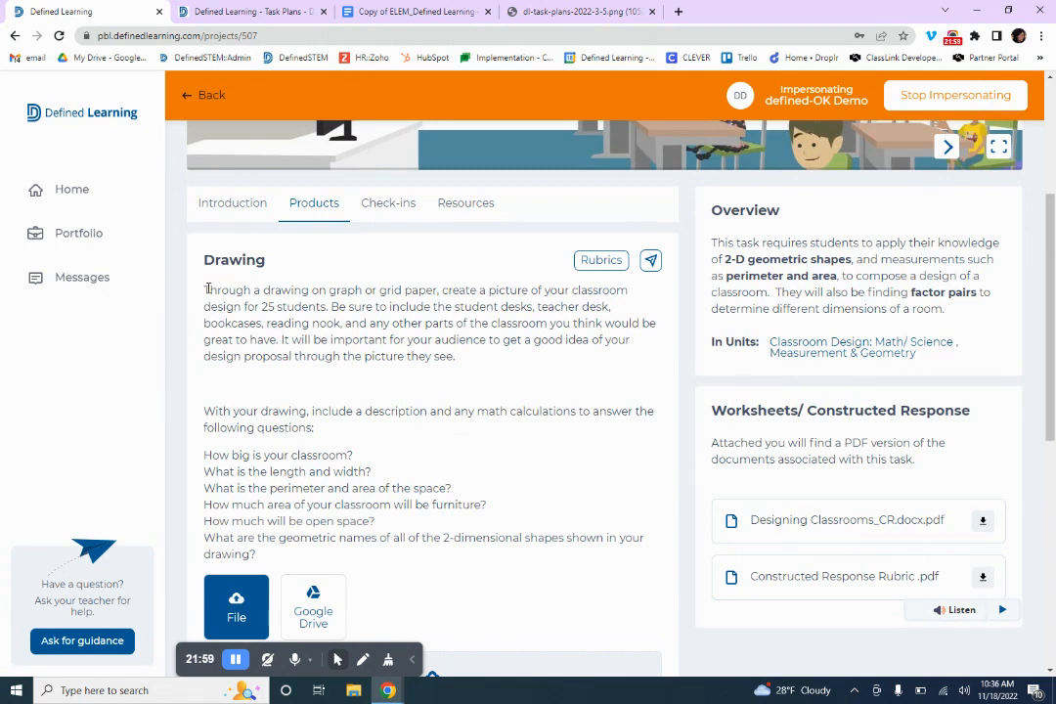
# - Show the translation languages for the first paragraph of the Drawing instructions, and view the Drawing rubric
pyautogui.moveTo(205, 289)
pyautogui.mouseDown()
pyautogui.moveTo(354, 308)
pyautogui.moveTo(507, 354)
pyautogui.moveTo(494, 360)
pyautogui.mouseUp()
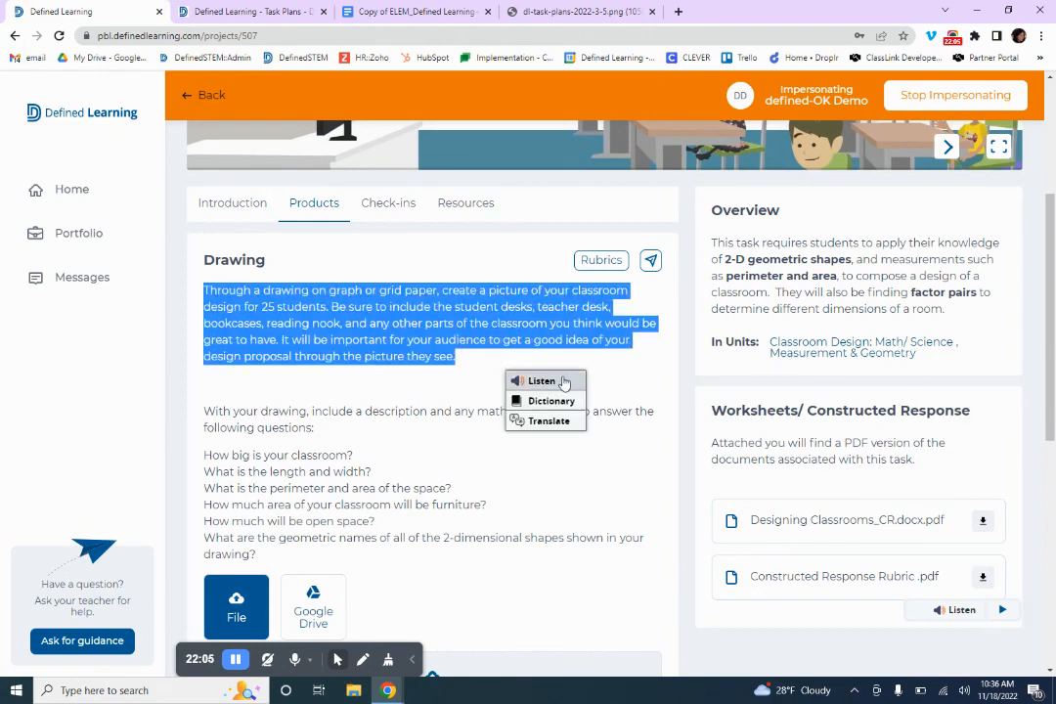
pyautogui.click(555, 421)
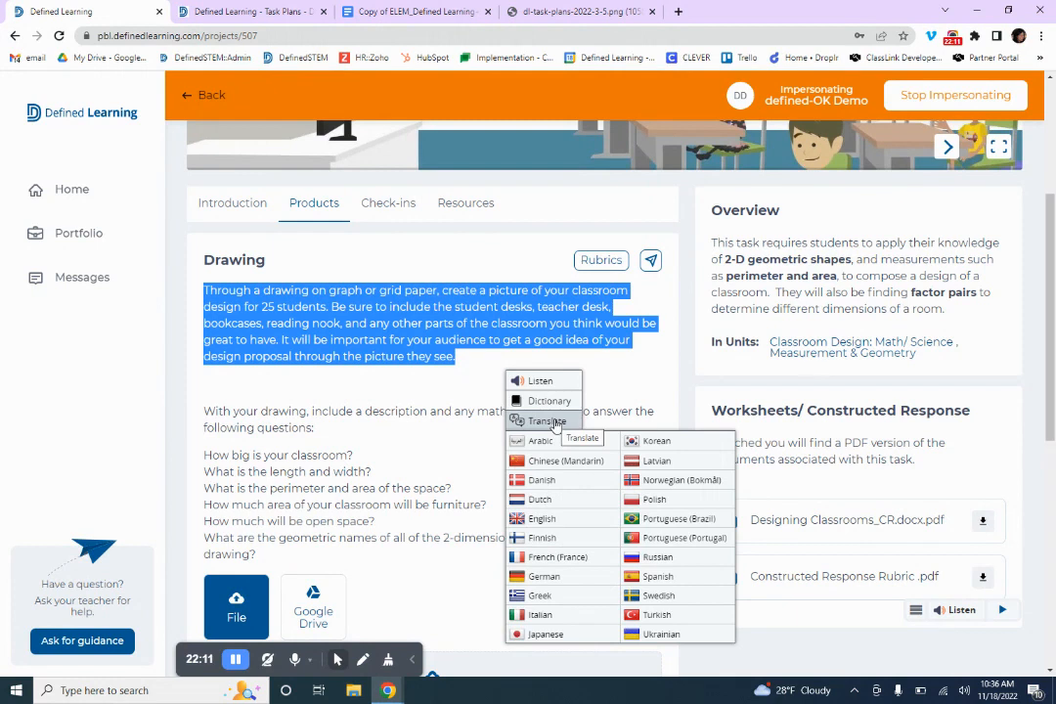
pyautogui.click(504, 256)
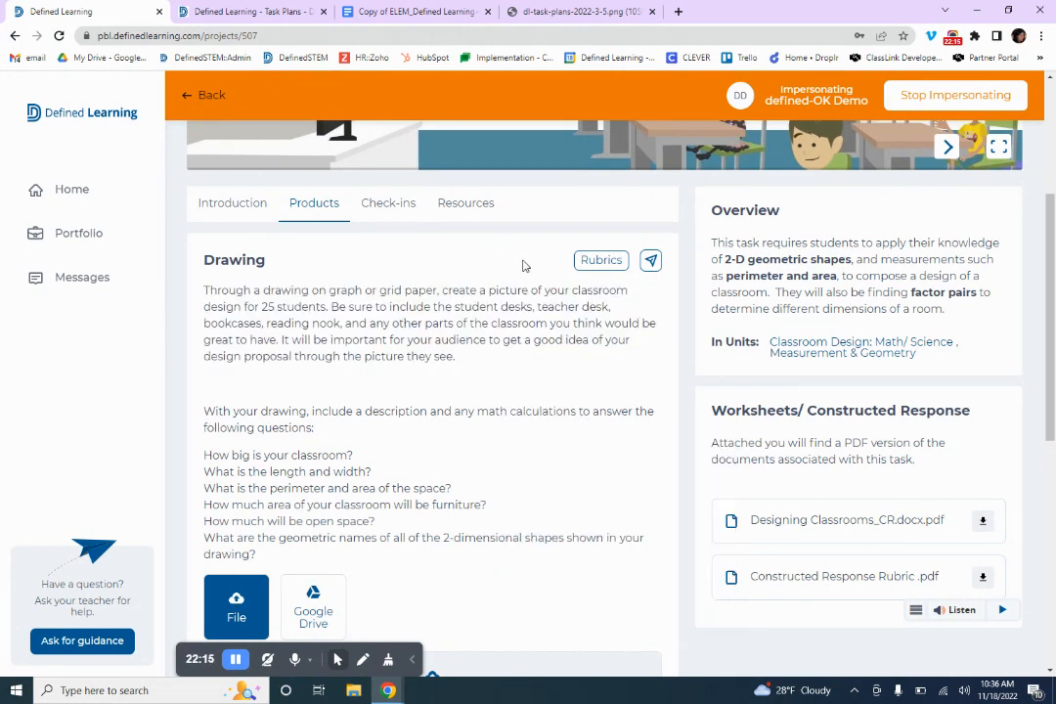
pyautogui.click(602, 262)
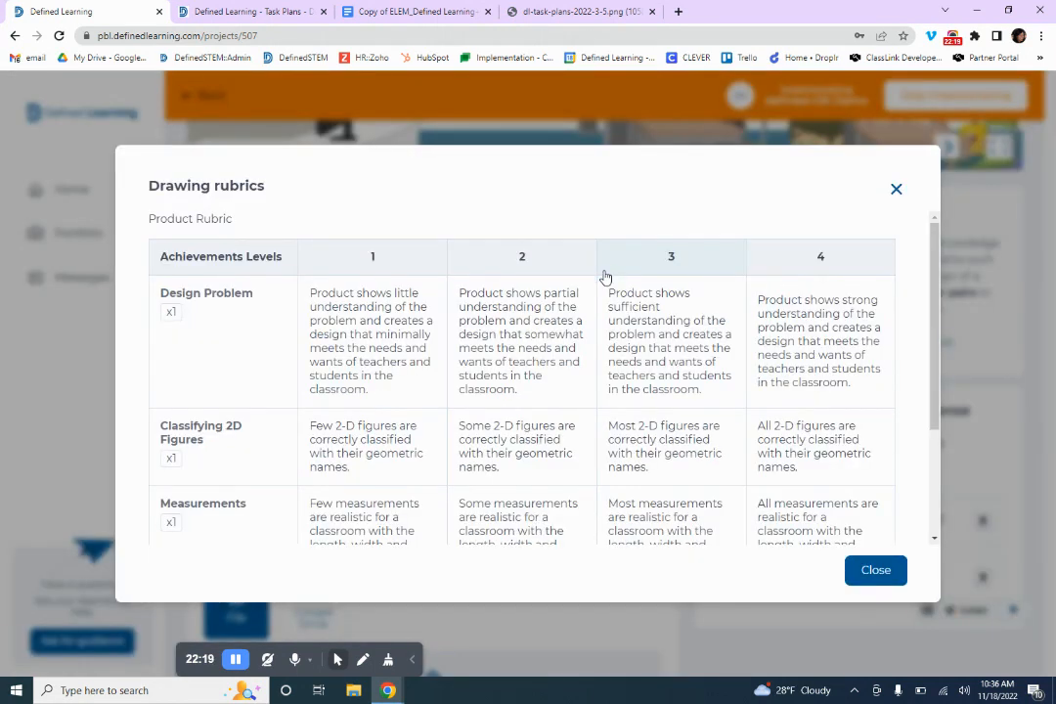
pyautogui.click(895, 192)
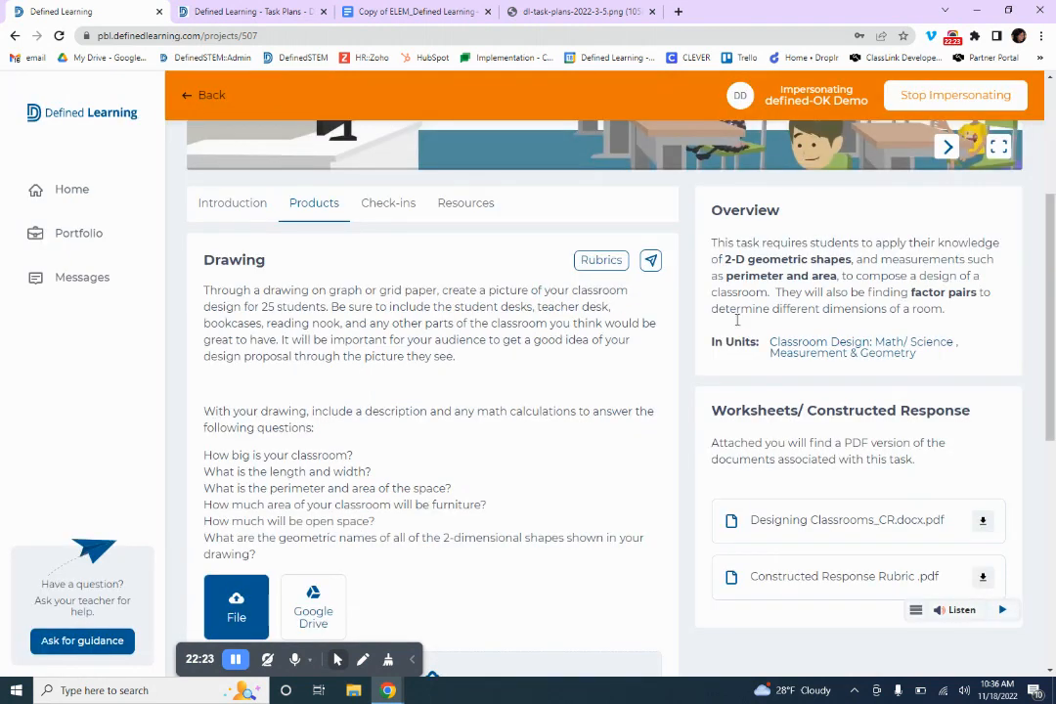
# - Stop impersonating the student and open the Classroom Design project from the assigned projects list in My Projects
pyautogui.scroll(3, 597, 376)
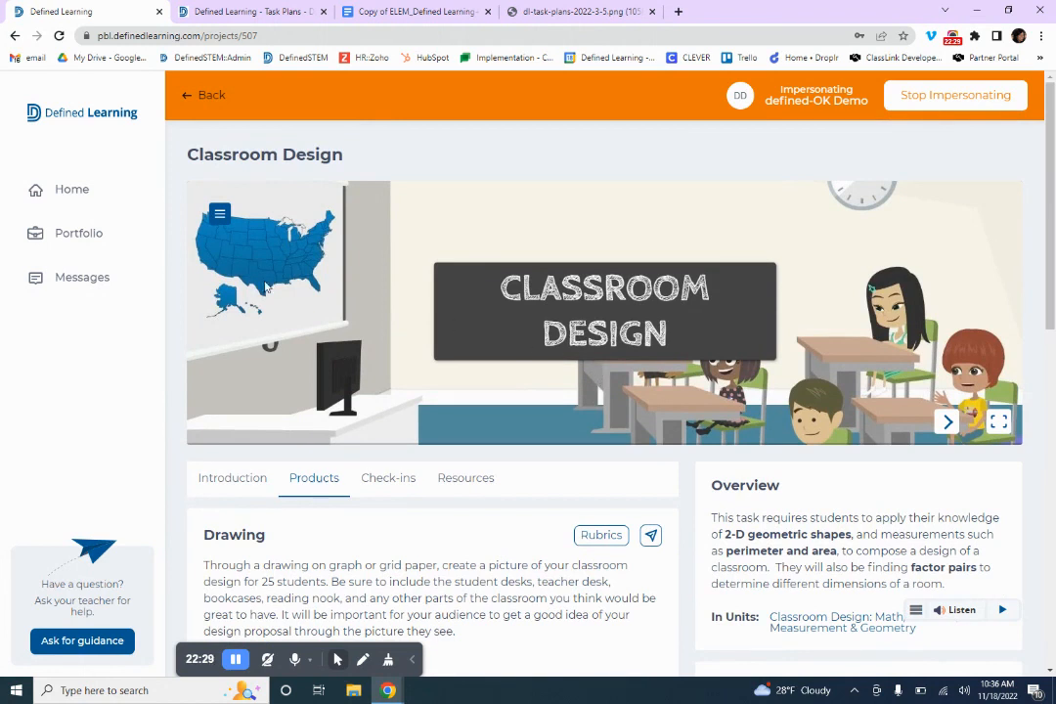
pyautogui.click(957, 98)
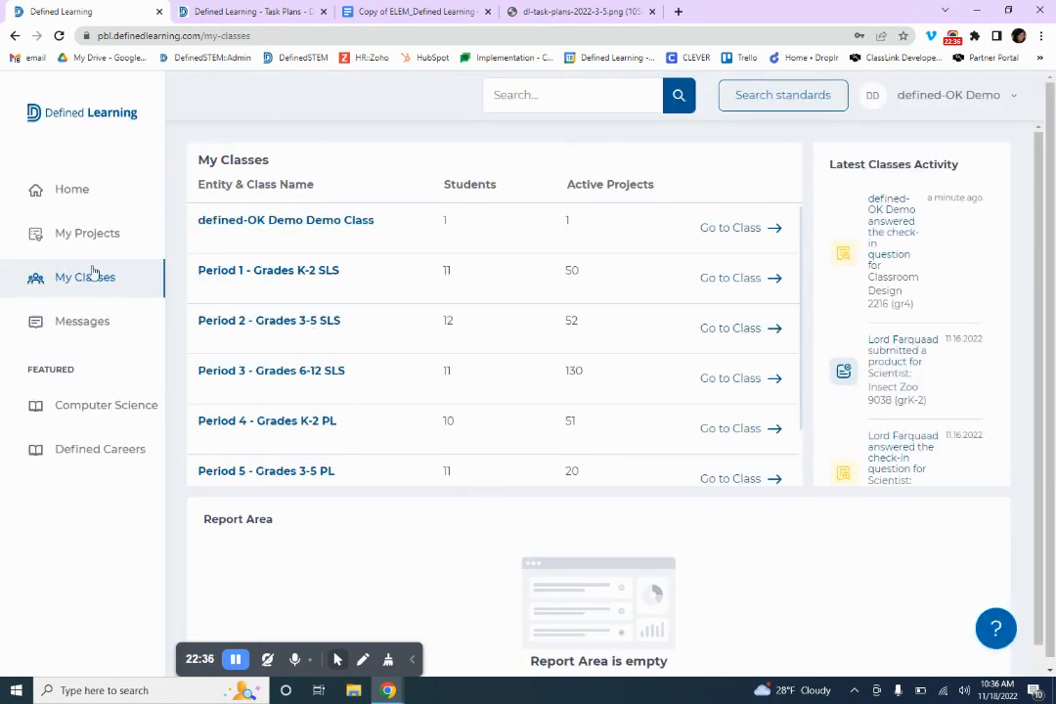
pyautogui.click(84, 237)
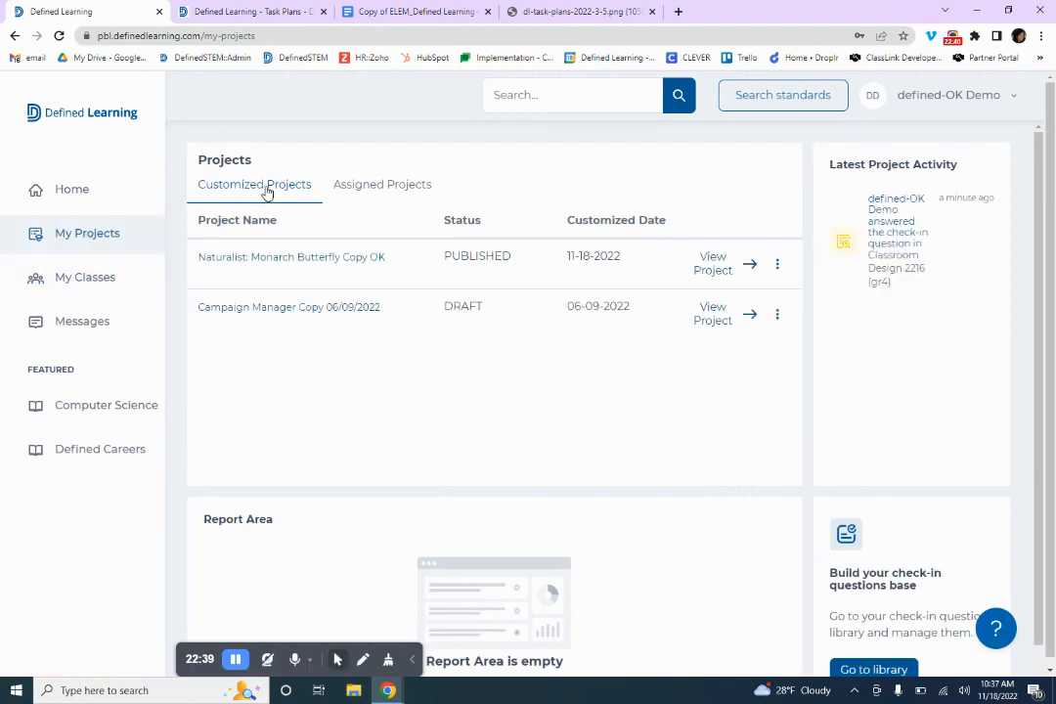
pyautogui.click(372, 190)
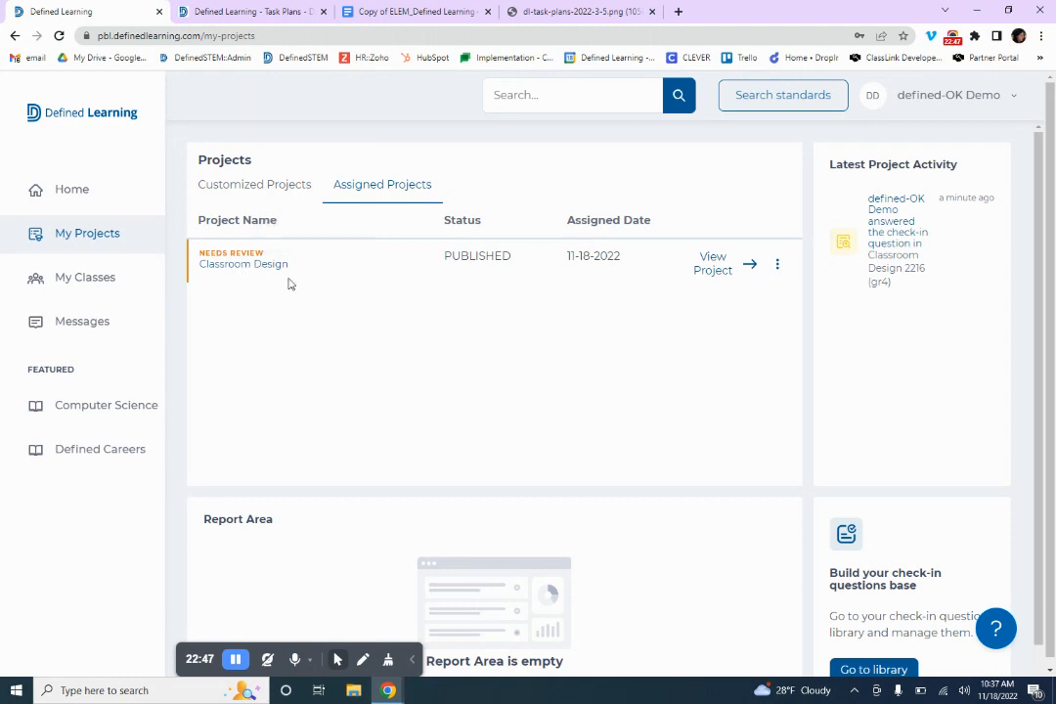
pyautogui.click(721, 269)
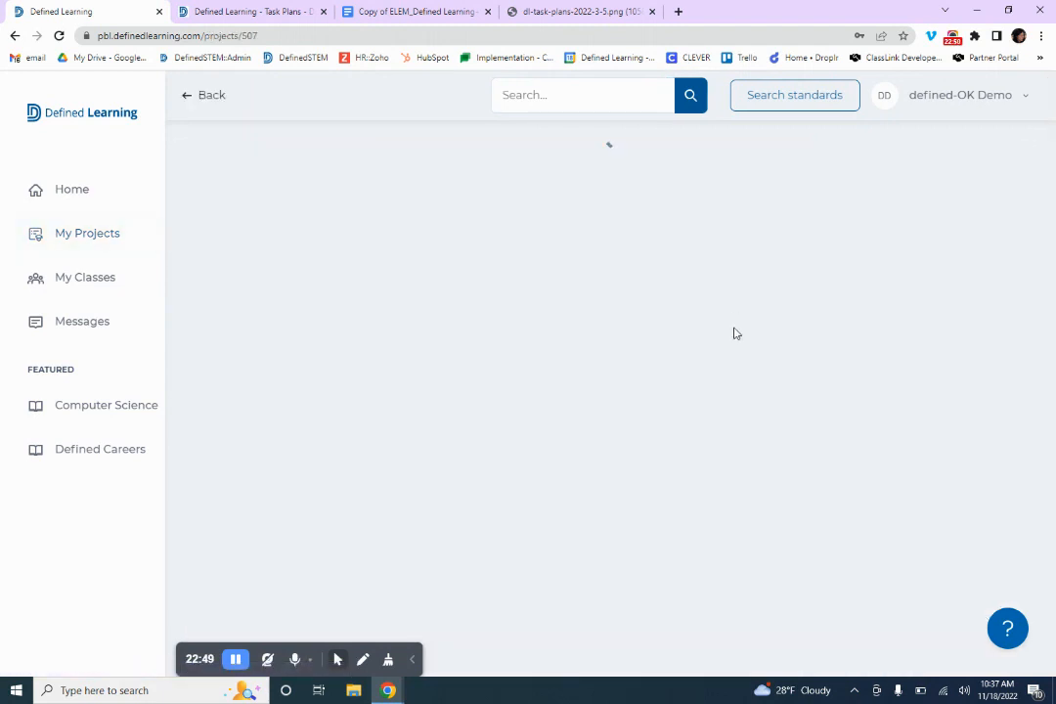
# - View the grading page for the student's answer to "What does an interior designer do?", and return to the Home page
pyautogui.scroll(-2, 614, 366)
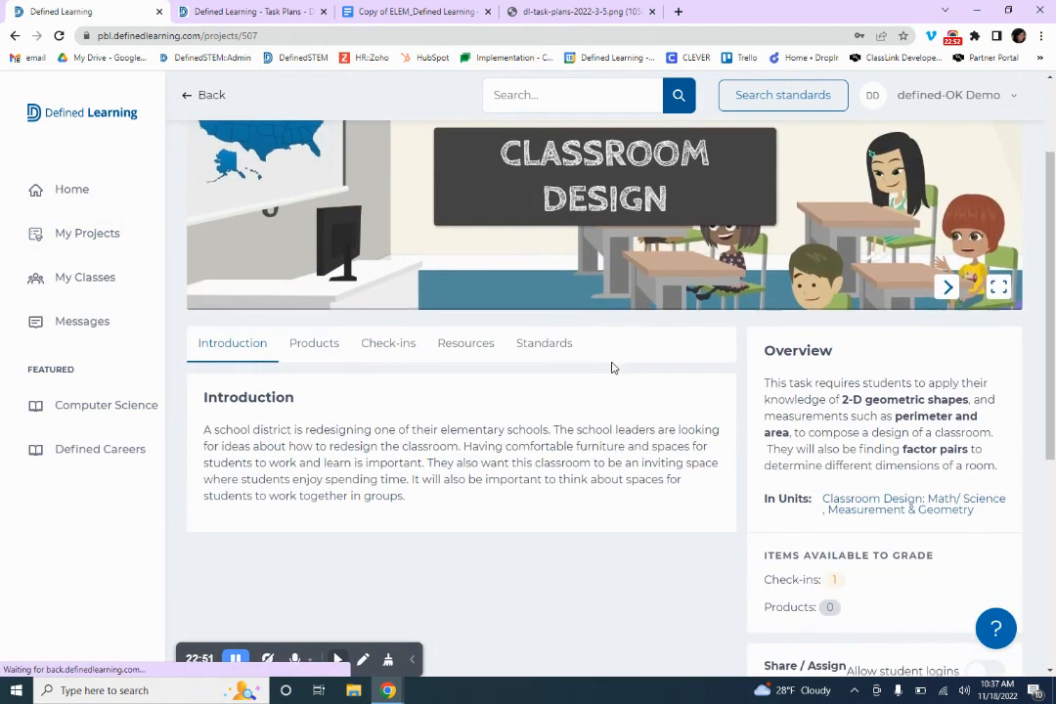
pyautogui.click(397, 349)
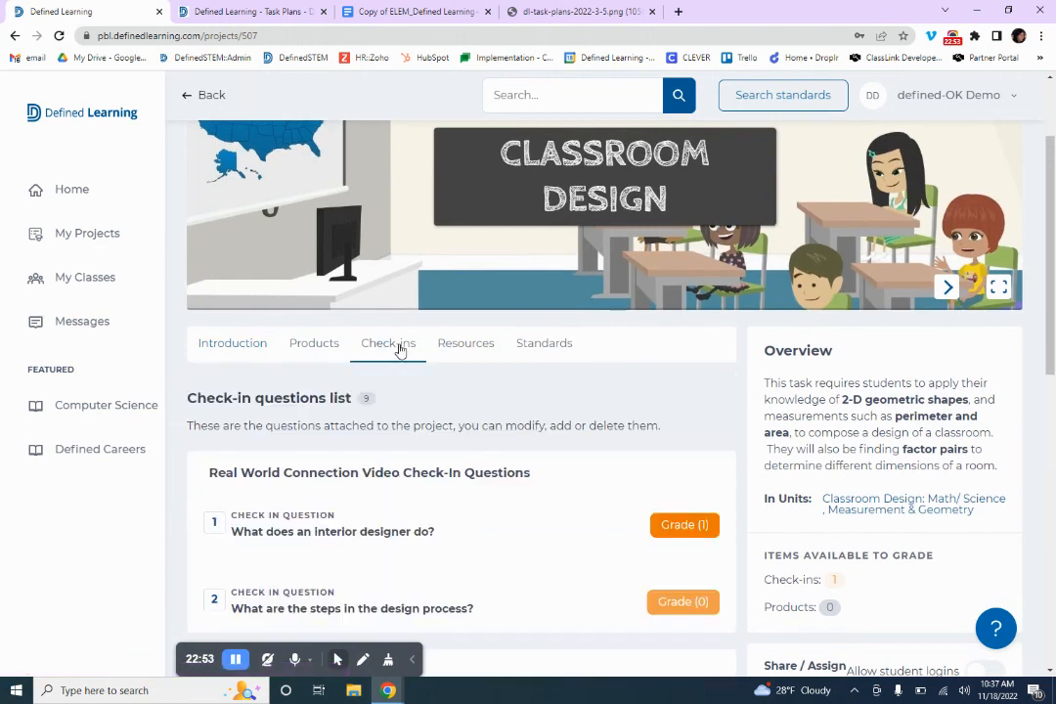
pyautogui.scroll(-2, 416, 358)
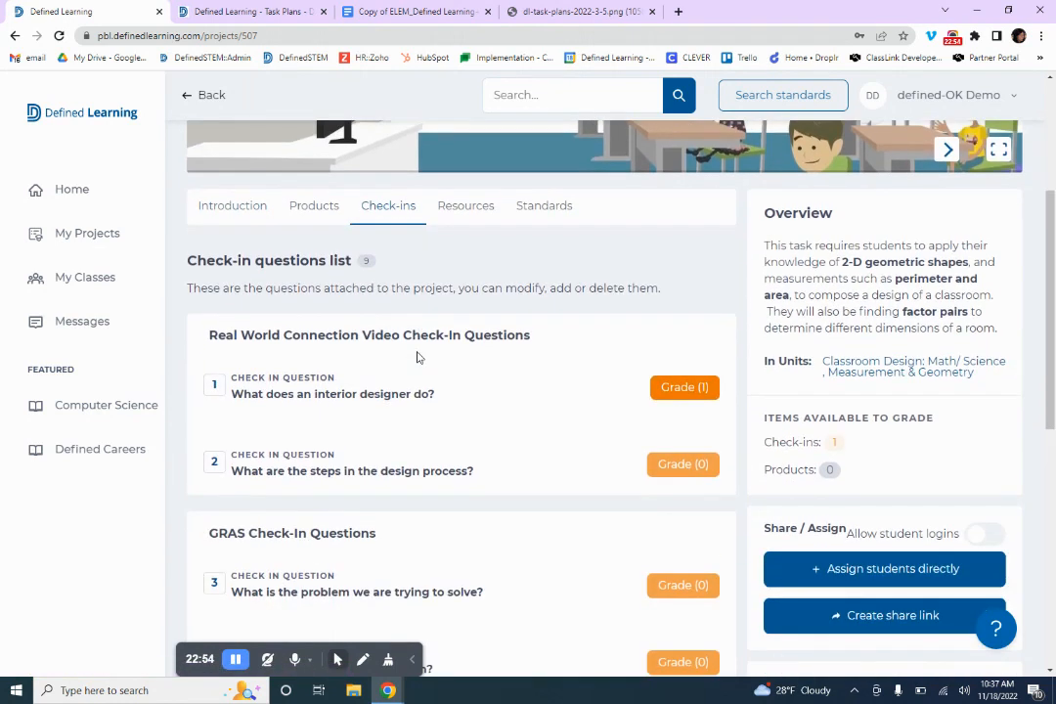
pyautogui.click(685, 389)
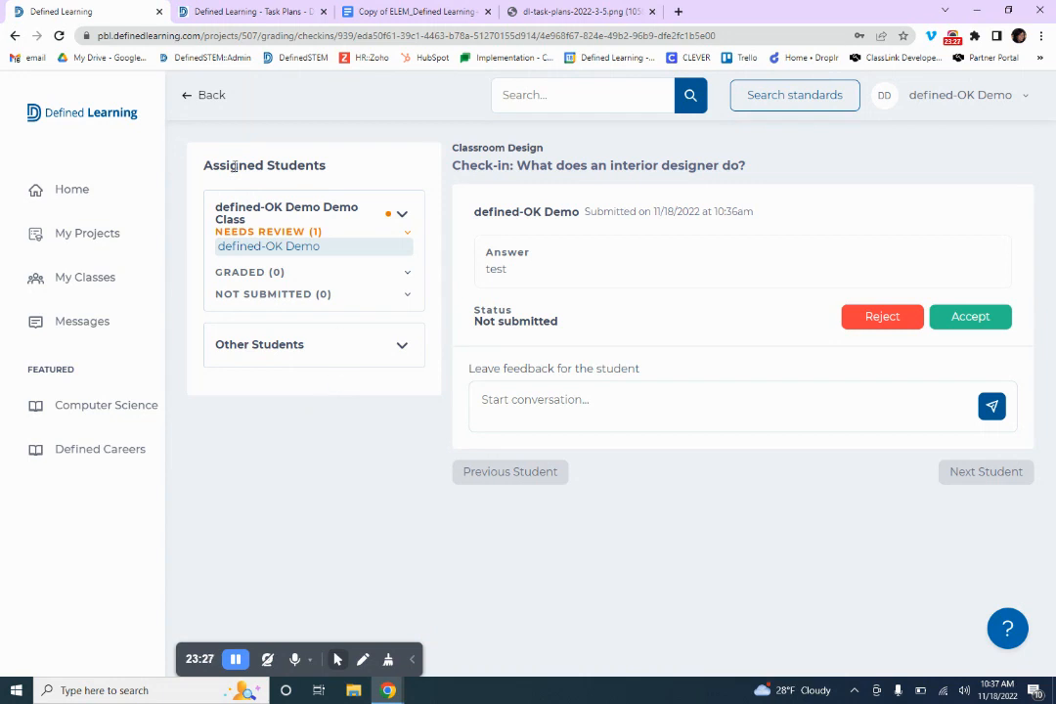
pyautogui.click(83, 200)
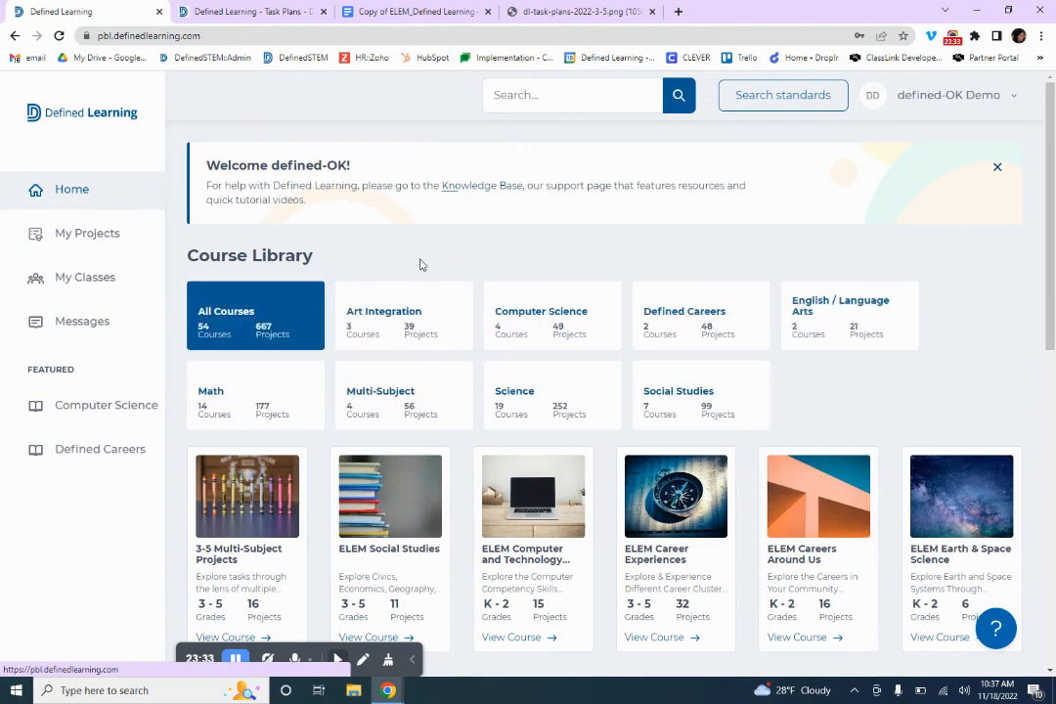